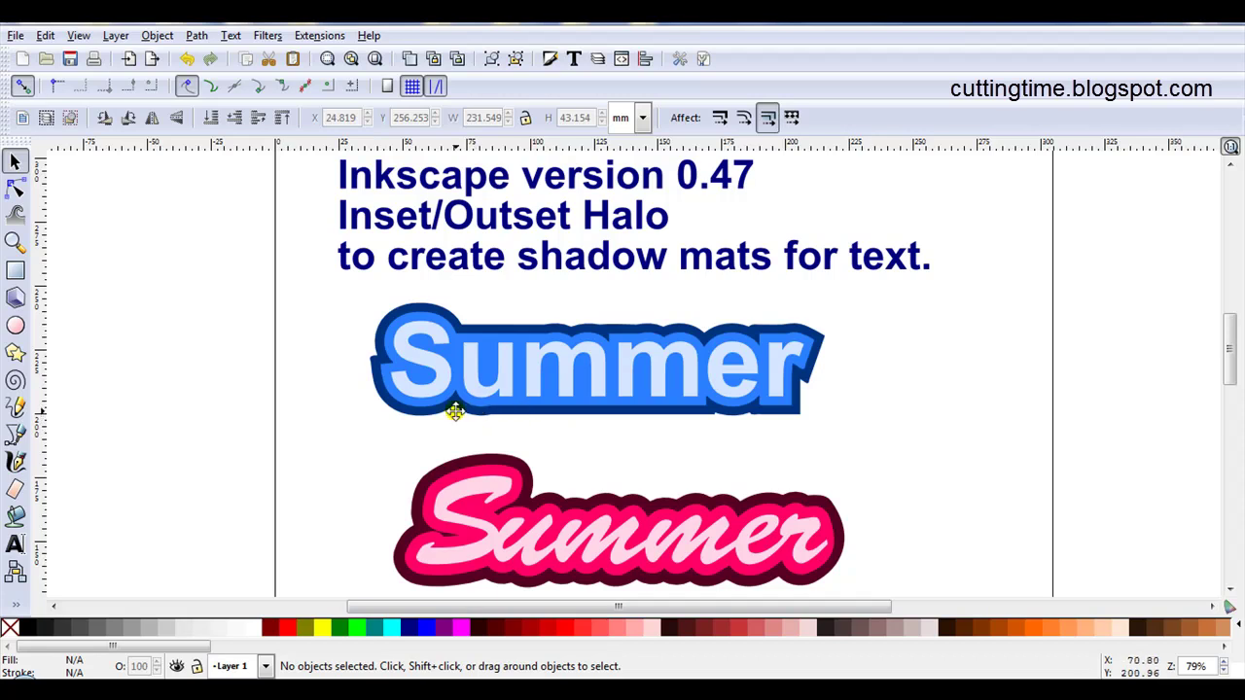
# Examine the edges and path nodes of the blue mats behind the upper Summer sample
pyautogui.scroll(2, 516, 341)
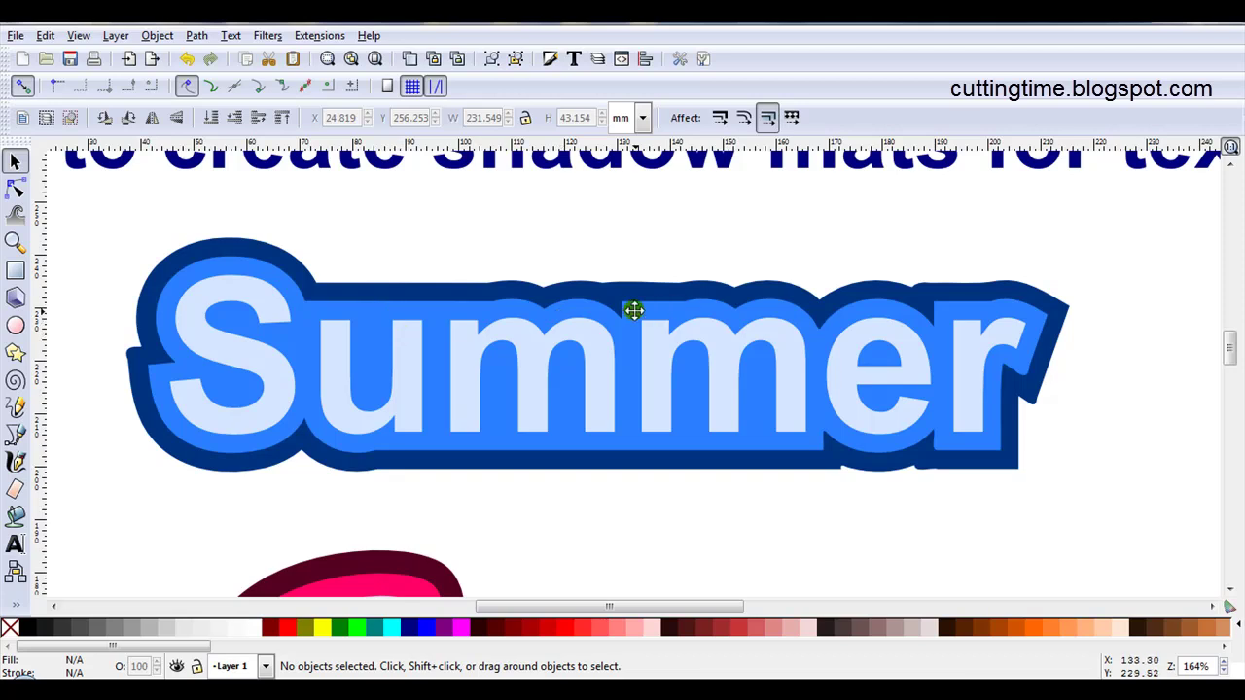
pyautogui.scroll(2, 608, 288)
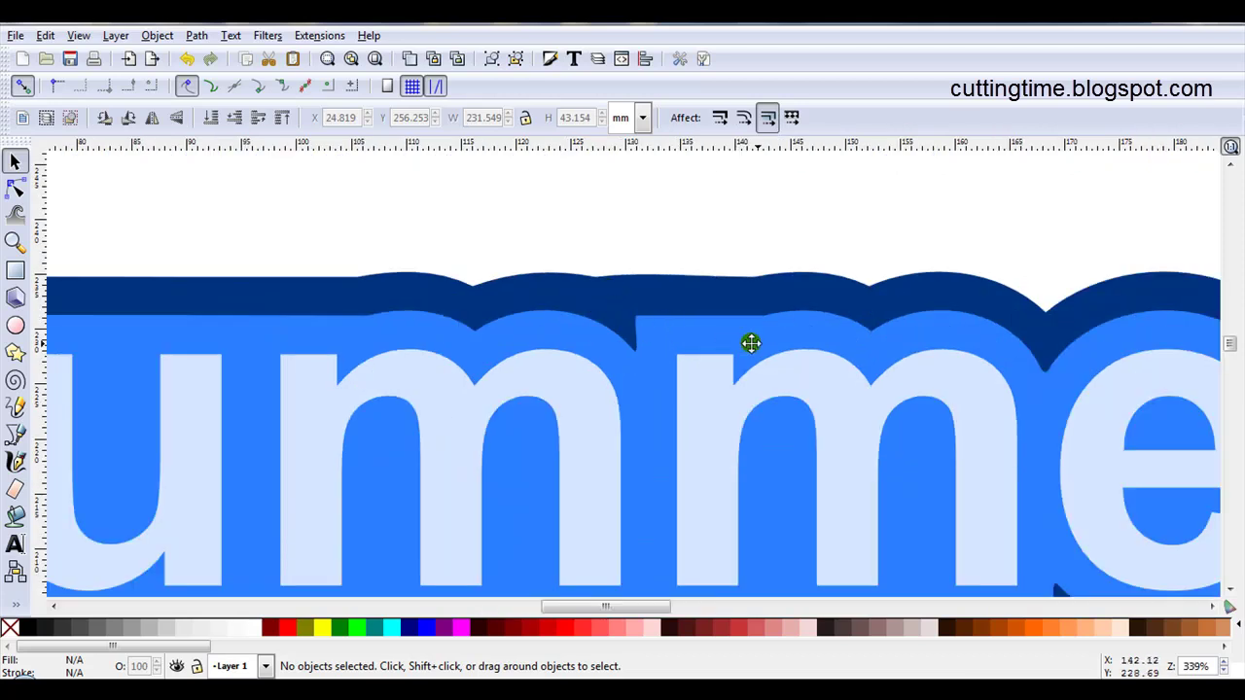
pyautogui.scroll(-1, 652, 388)
pyautogui.click(622, 375)
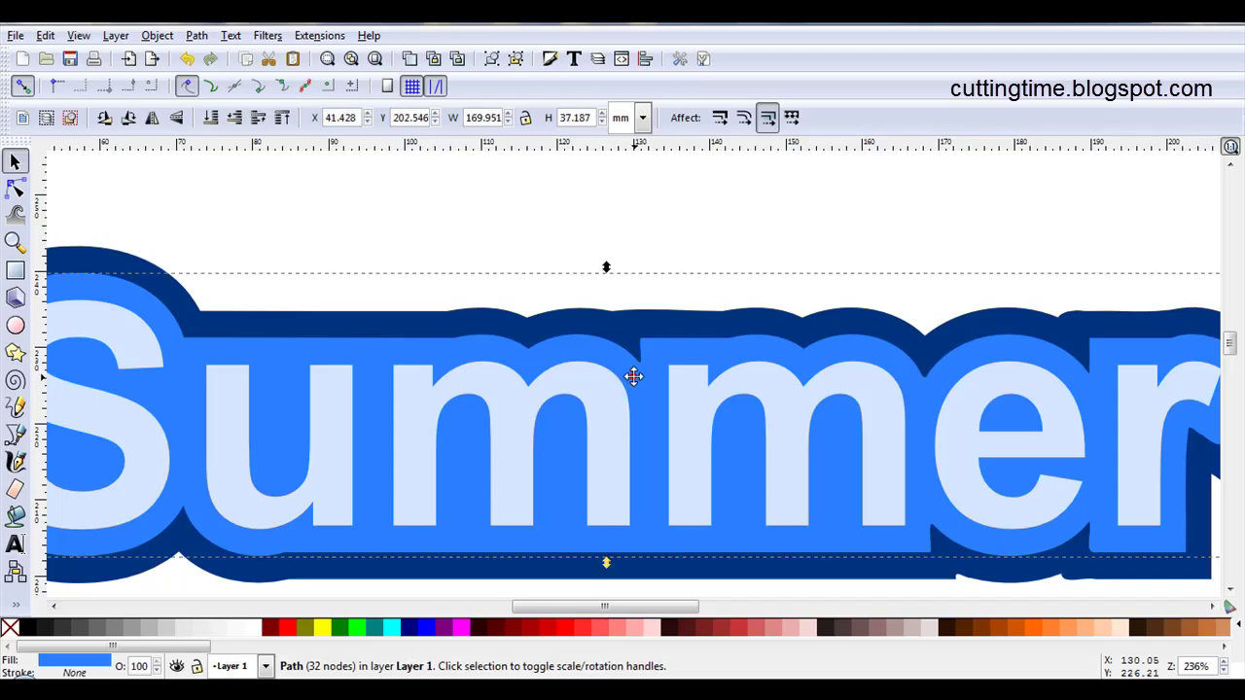
pyautogui.press('n')
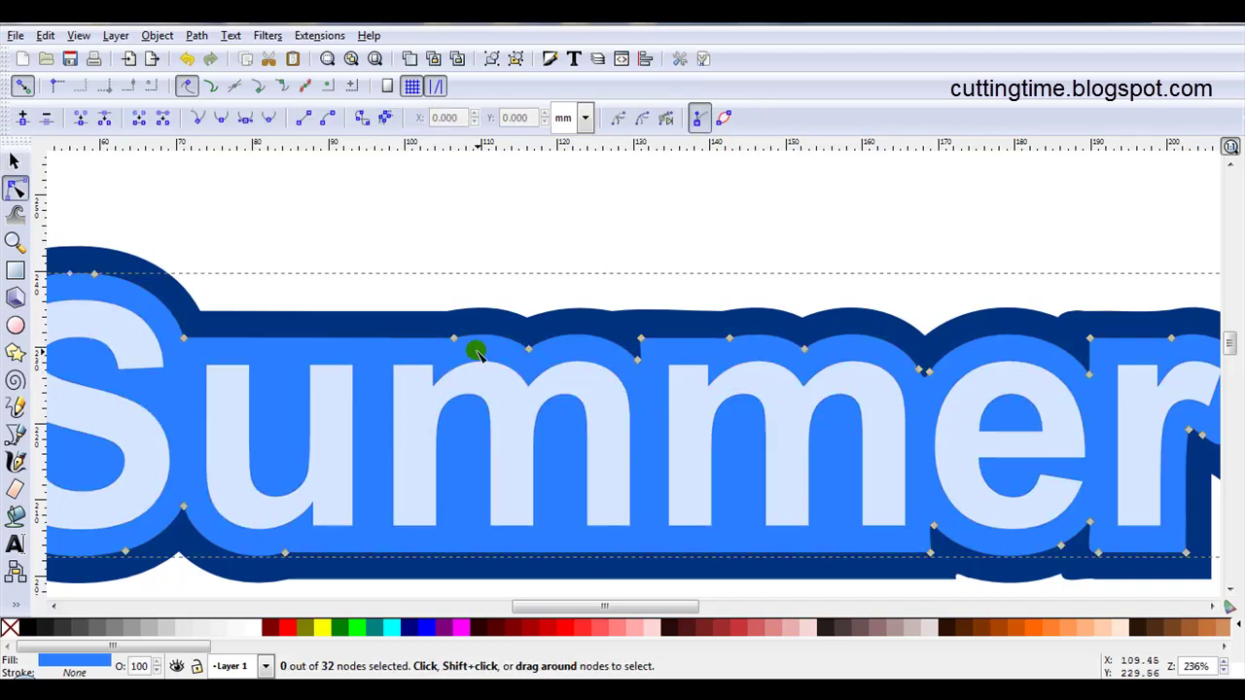
pyautogui.scroll(-1, 467, 348)
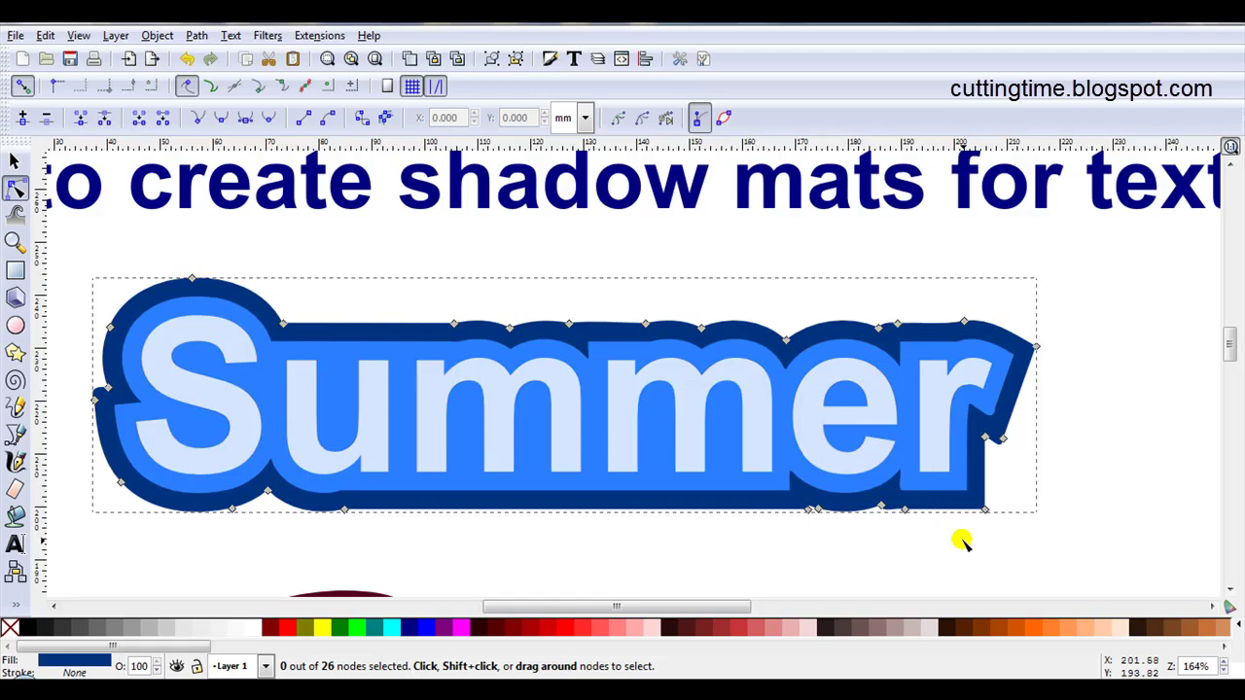
# Select all the sample artwork and heading text on the page and delete it
pyautogui.scroll(-4, 714, 481)
pyautogui.press('s')
pyautogui.moveTo(348, 234); pyautogui.dragTo(846, 564)
pyautogui.press('Delete')
pyautogui.scroll(2, 489, 425)
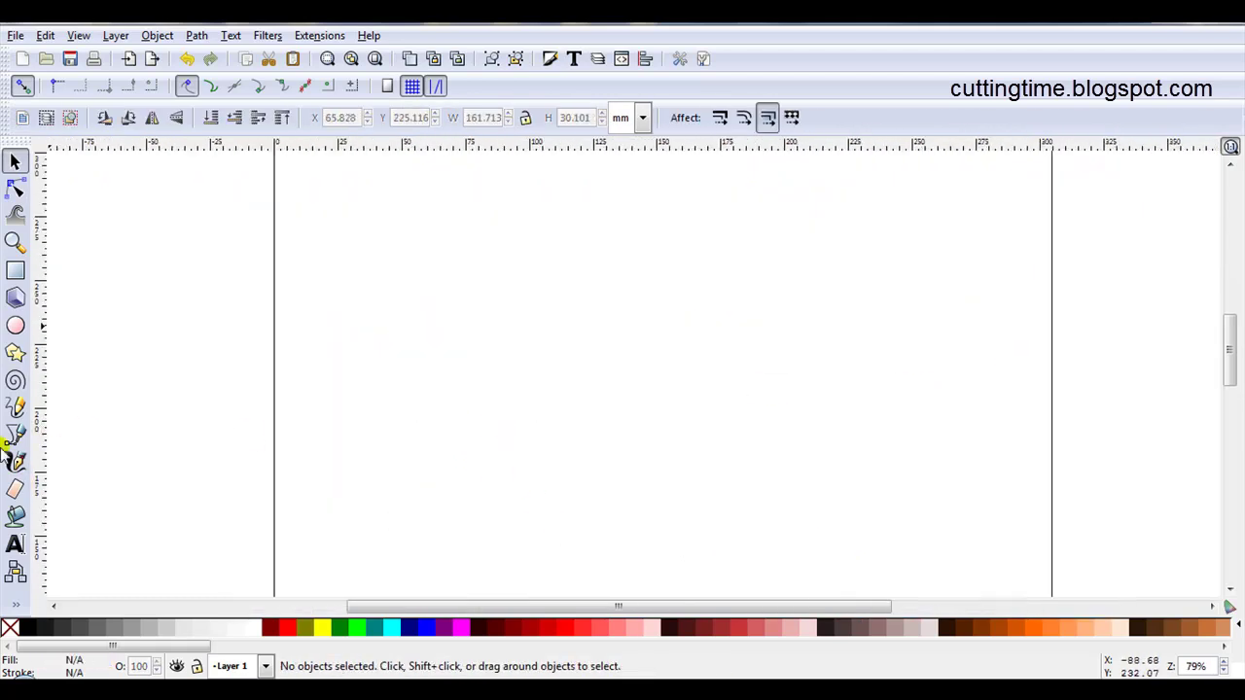
# Add the text "Summer" near the upper part of the empty page
pyautogui.click(17, 547)
pyautogui.click(385, 274)
pyautogui.write('S')
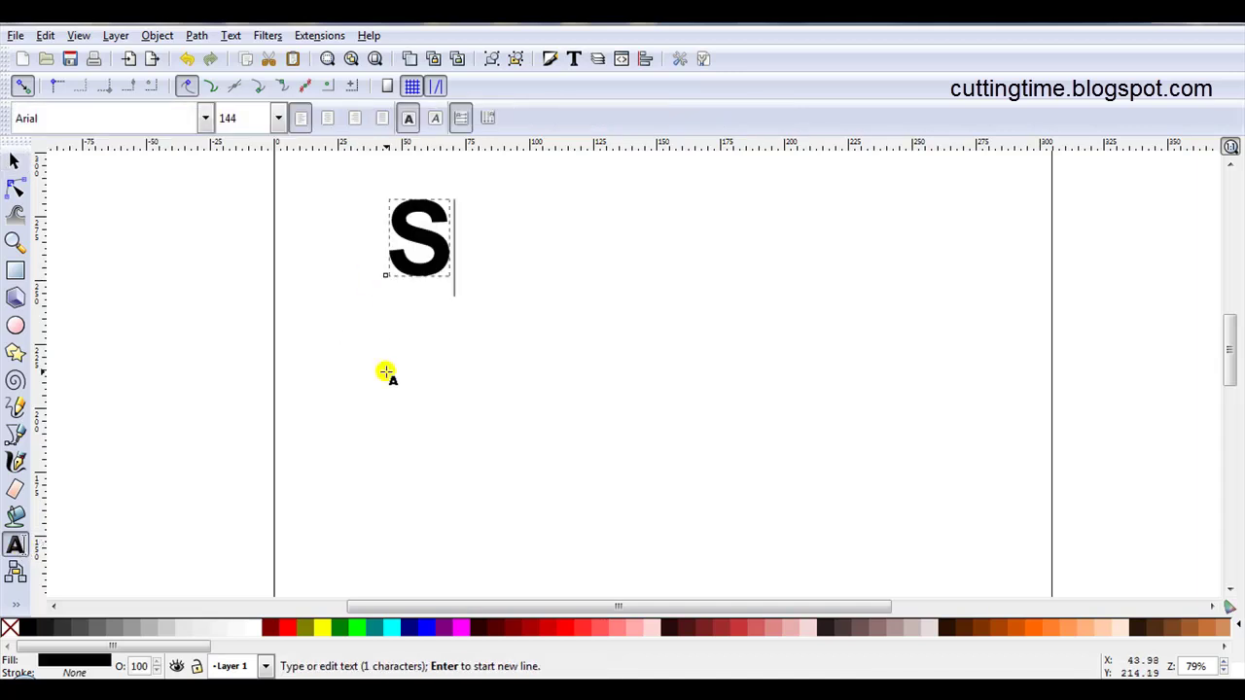
pyautogui.write('ummer')
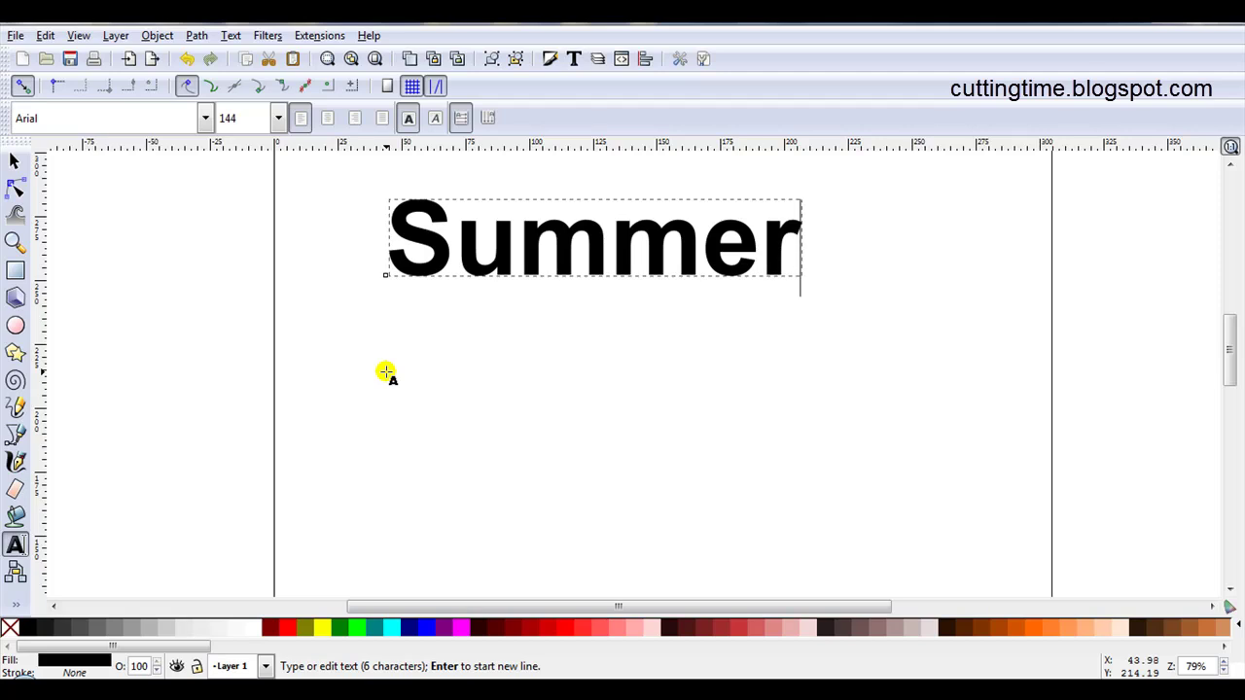
# Change the Summer text's font to Brush Script Std
pyautogui.click(206, 121)
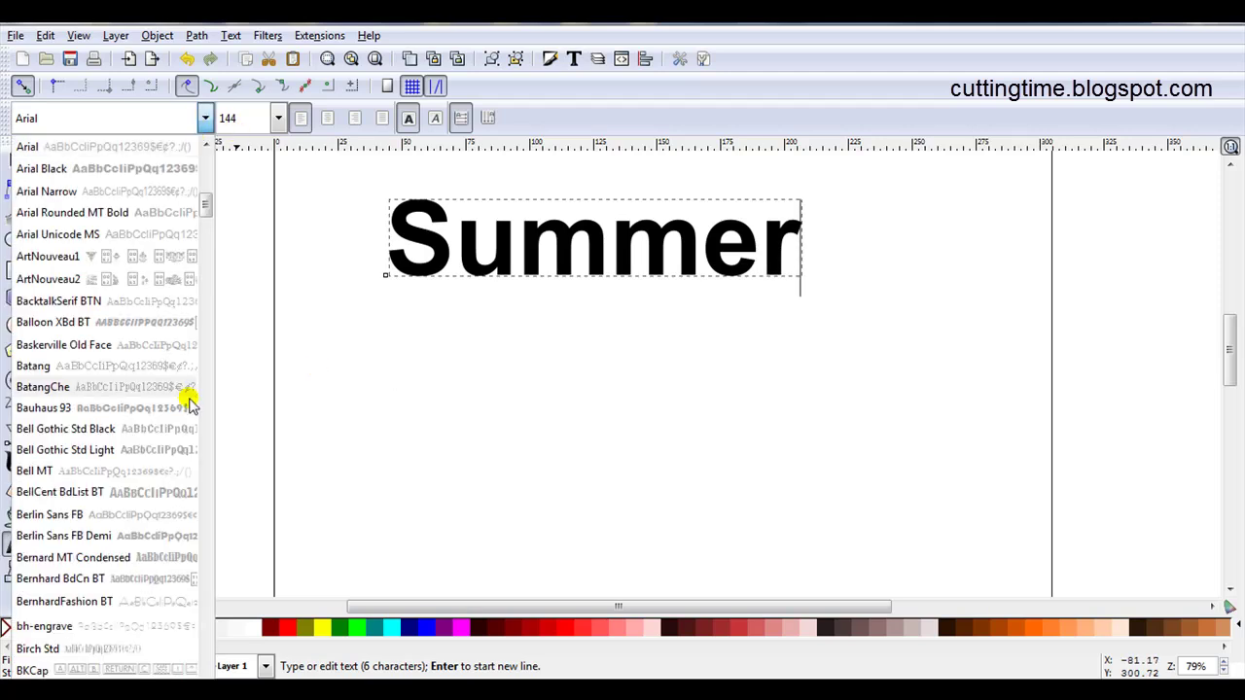
pyautogui.scroll(-10, 161, 408)
pyautogui.click(146, 399)
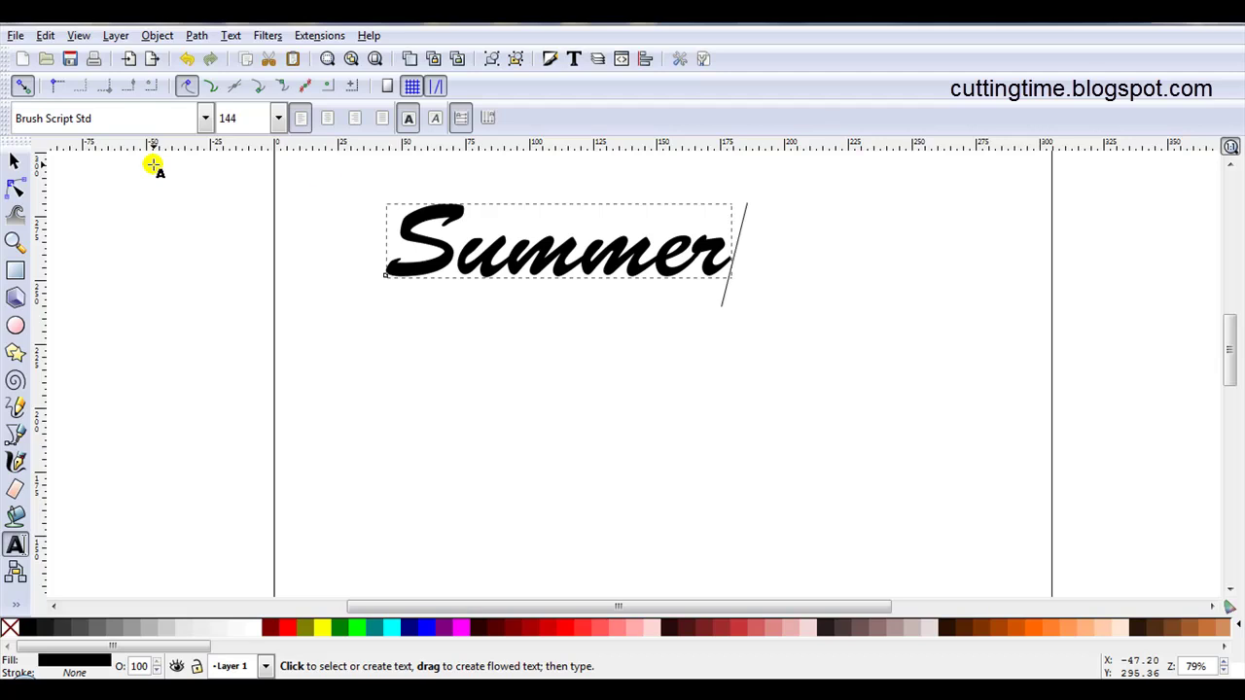
# Tighten the kerning between the S and the u of Summer so the two letters overlap
pyautogui.click(455, 255)
pyautogui.keyDown('ctrl'); pyautogui.scroll(2, 457, 257); pyautogui.keyUp('ctrl')
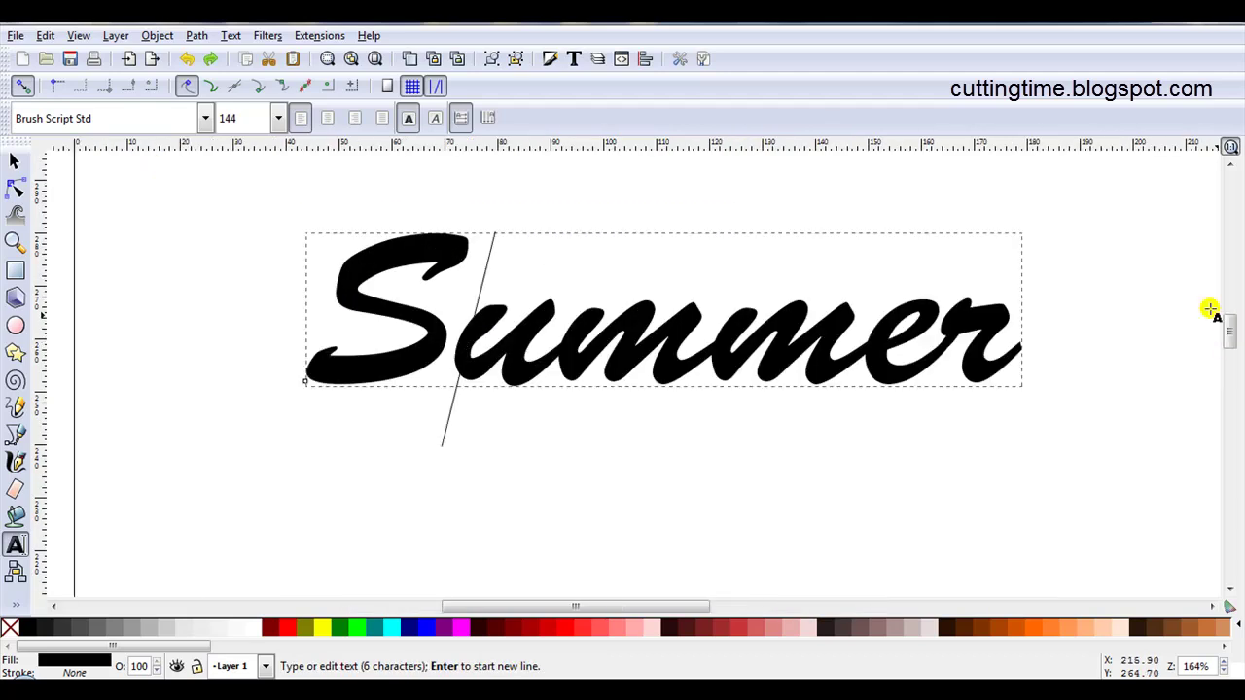
pyautogui.press('Home')
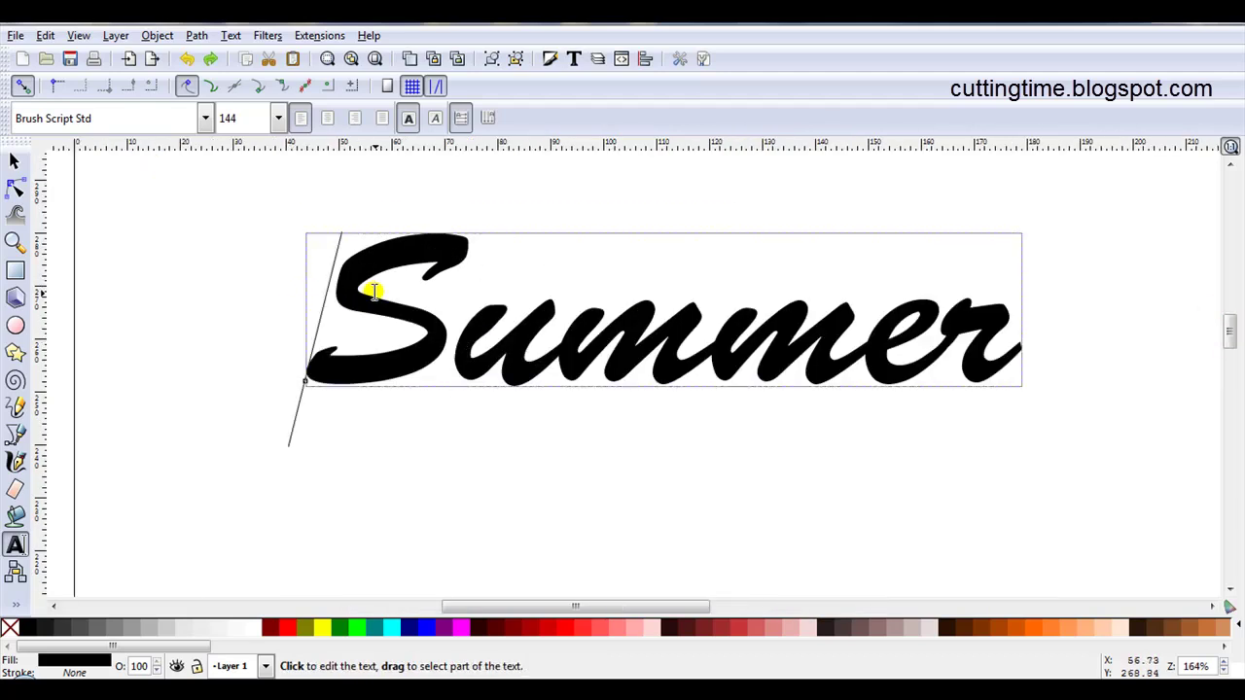
pyautogui.click(460, 350)
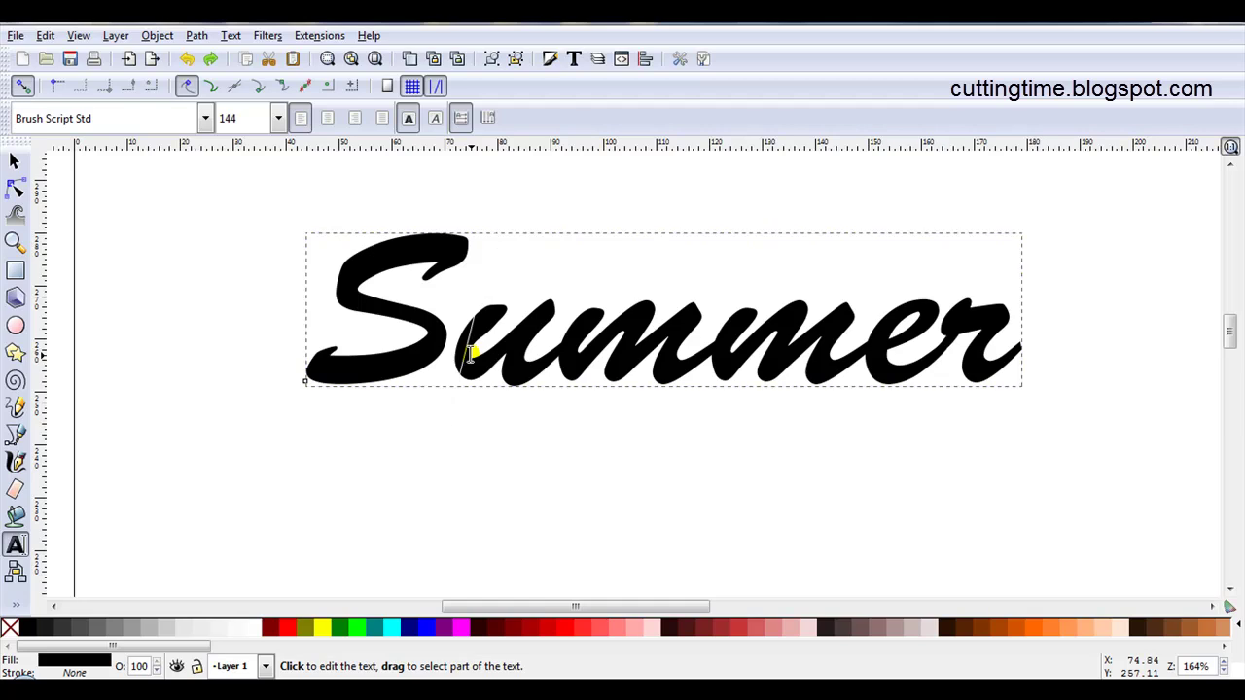
pyautogui.hotkey('alt', 'Left')
pyautogui.hotkey('alt', 'Left')
pyautogui.hotkey('alt', 'Left')
pyautogui.hotkey('alt', 'Left')
pyautogui.hotkey('alt', 'Left')
pyautogui.hotkey('alt', 'Left')
pyautogui.hotkey('alt', 'Left')
pyautogui.hotkey('alt', 'Left')
pyautogui.hotkey('alt', 'Left')
pyautogui.hotkey('alt', 'Left')
pyautogui.hotkey('alt', 'Left')
pyautogui.hotkey('alt', 'Left')
pyautogui.hotkey('alt', 'Left')
pyautogui.hotkey('alt', 'Left')
pyautogui.hotkey('alt', 'Left')
pyautogui.hotkey('alt', 'Left')
pyautogui.hotkey('alt', 'Left')
pyautogui.hotkey('alt', 'Left')
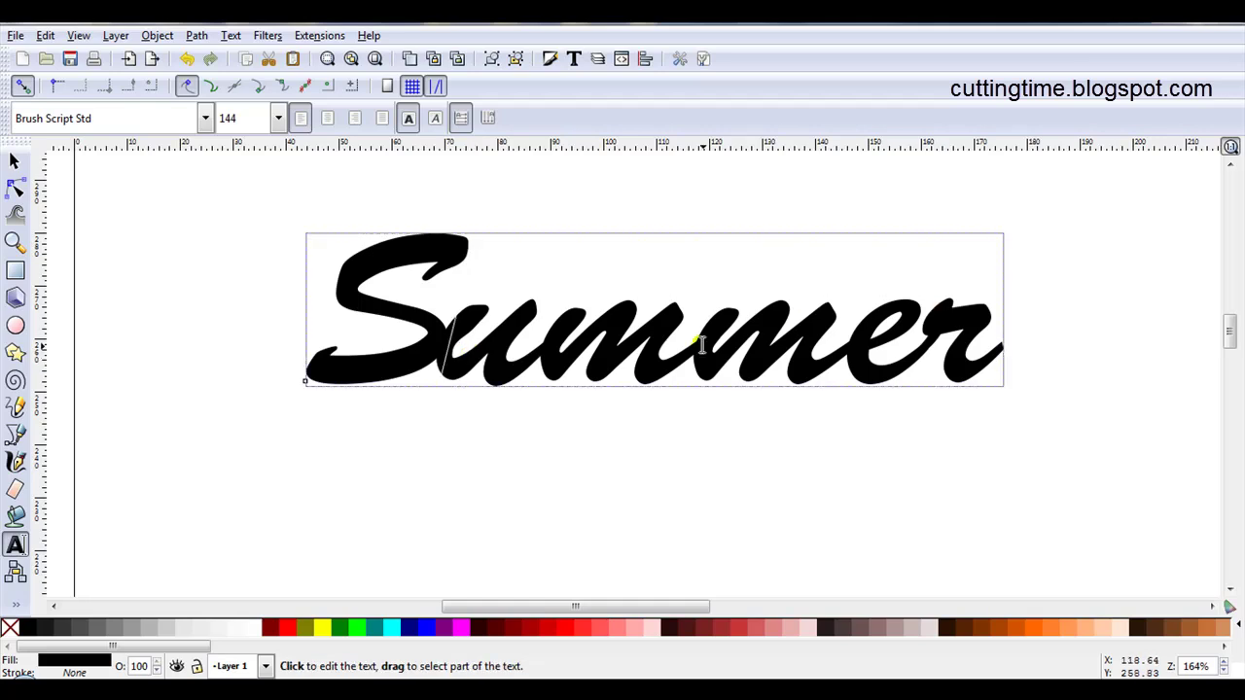
# Merge the Summer lettering into a single path with Union and return to the selection tool
pyautogui.click(196, 35)
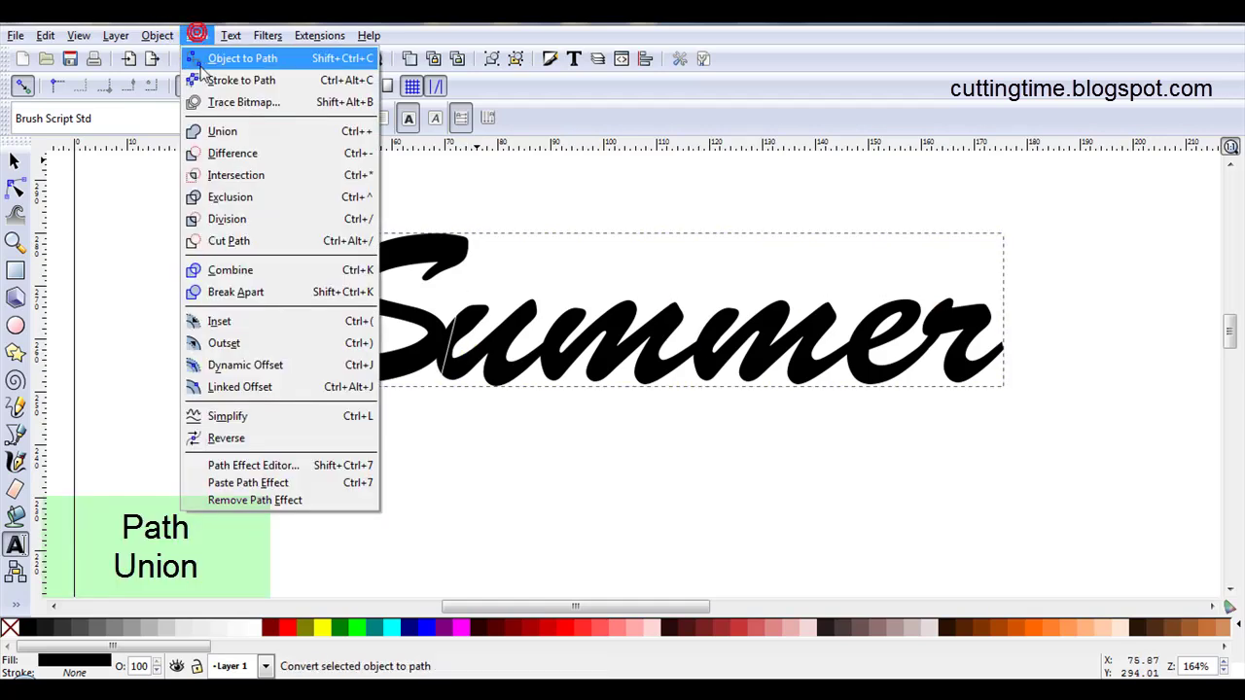
pyautogui.click(222, 131)
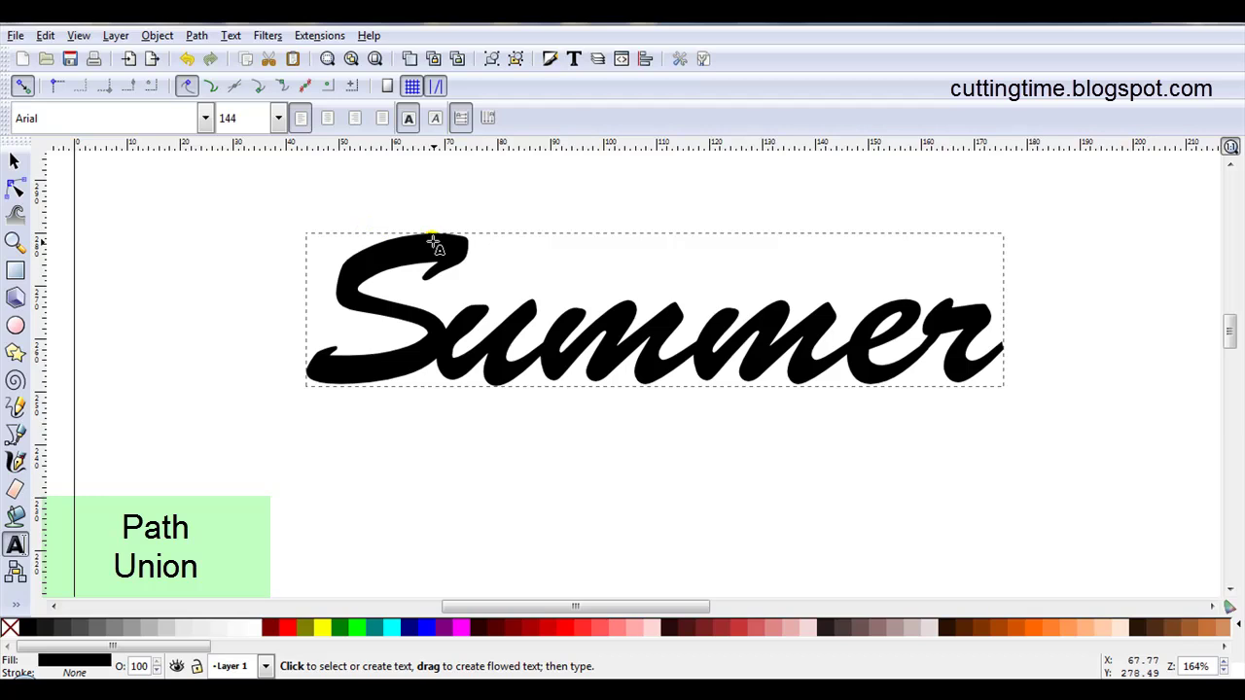
pyautogui.click(15, 161)
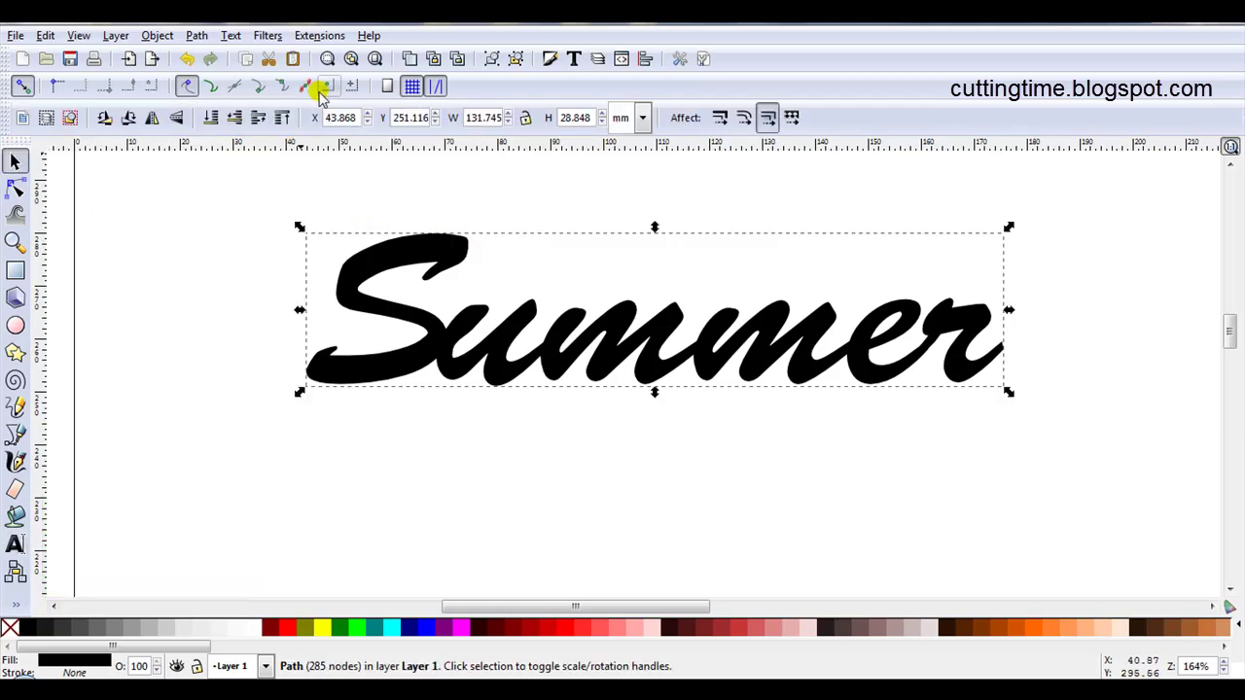
# Generate an Inset/Outset Halo from the Summer path with a width of 50 and 5 steps
pyautogui.click(341, 39)
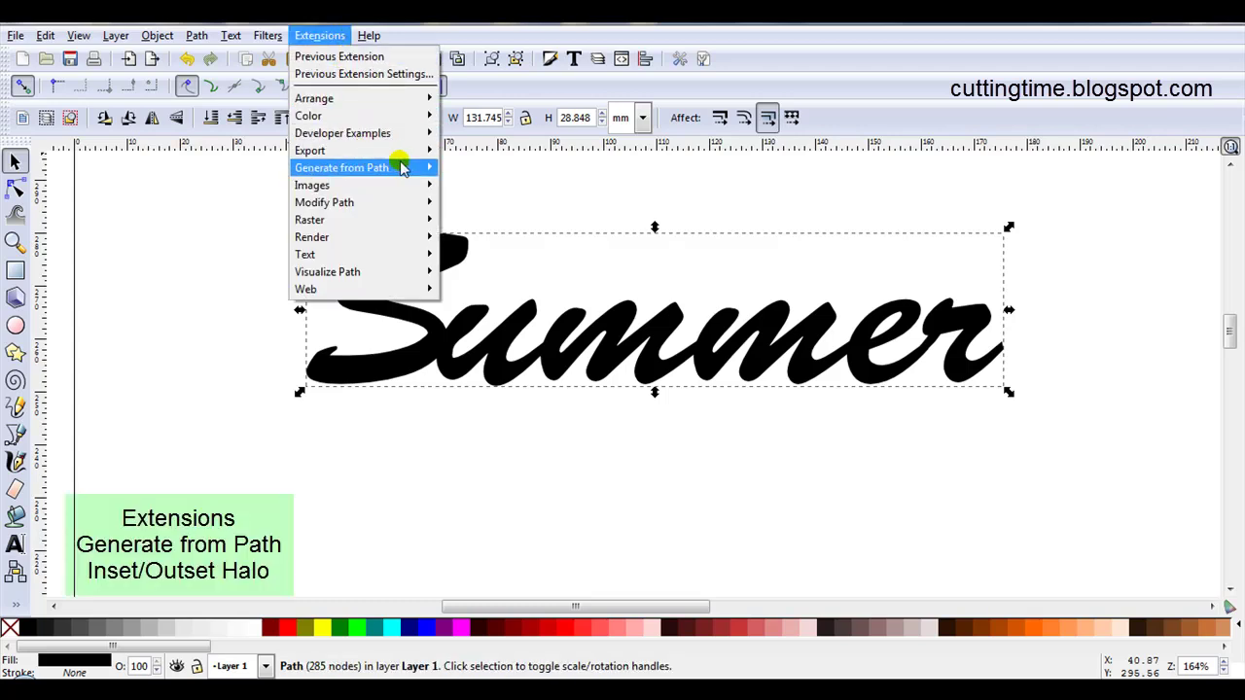
pyautogui.moveTo(407, 169)
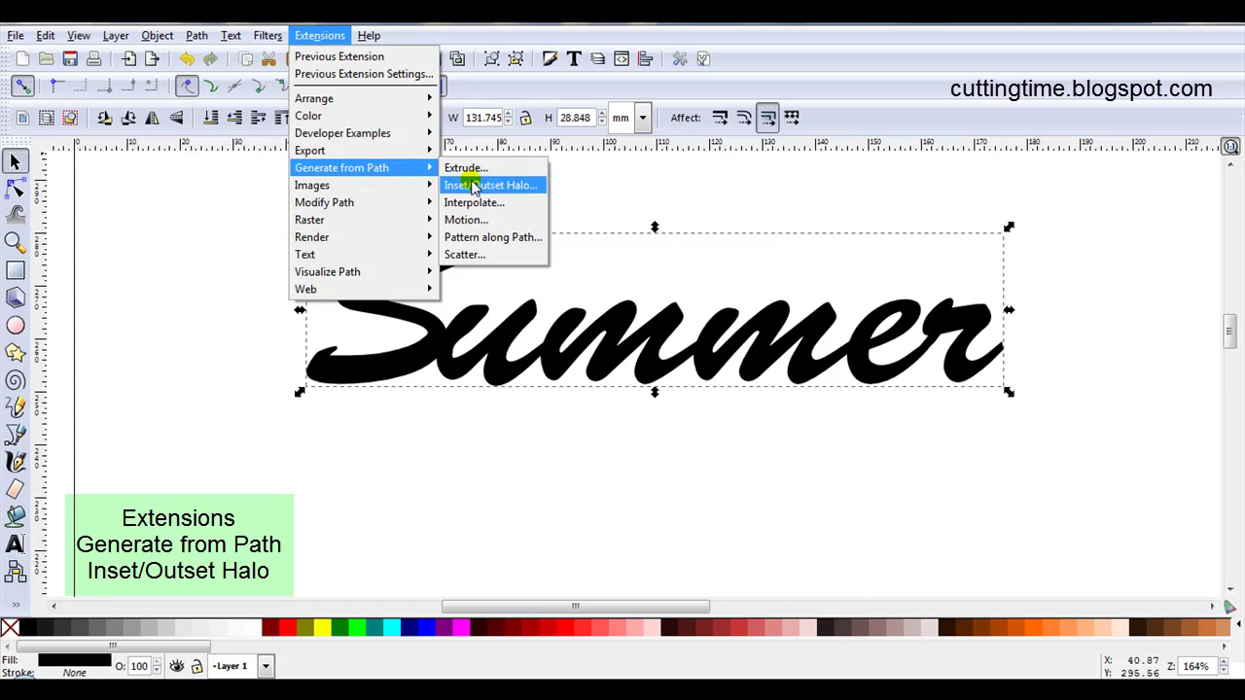
pyautogui.click(540, 188)
pyautogui.moveTo(652, 306); pyautogui.dragTo(242, 195)
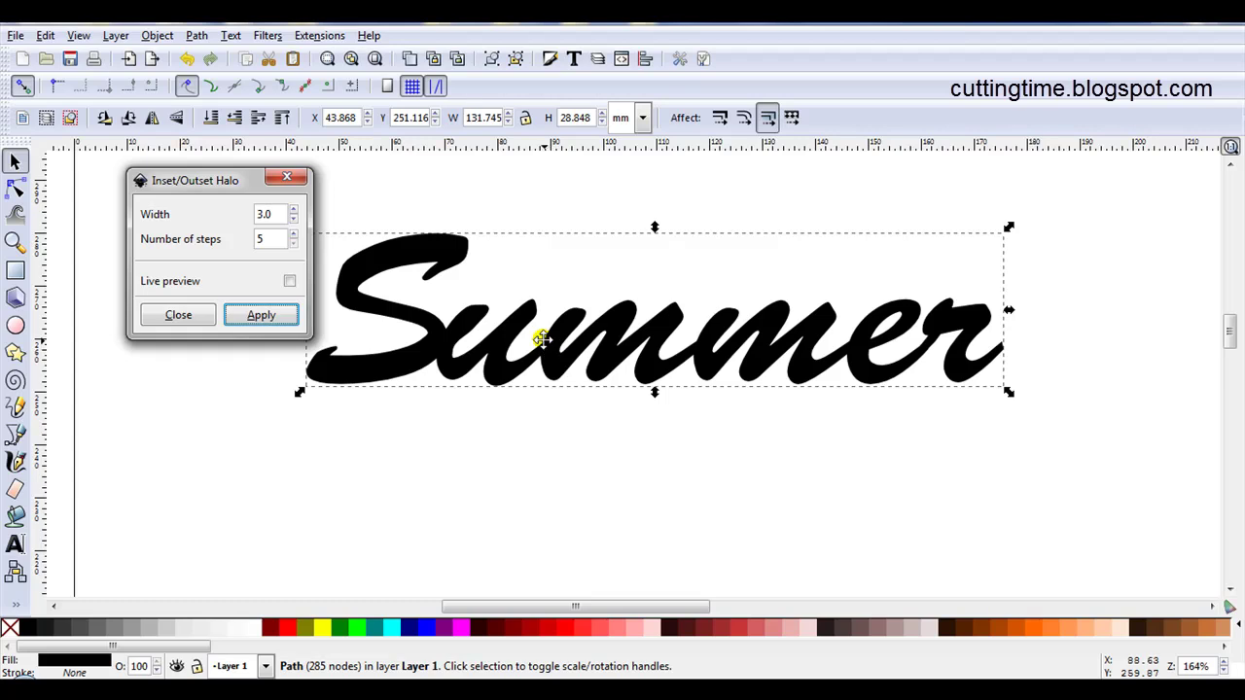
pyautogui.click(276, 214)
pyautogui.moveTo(276, 215); pyautogui.dragTo(244, 215)
pyautogui.write('50')
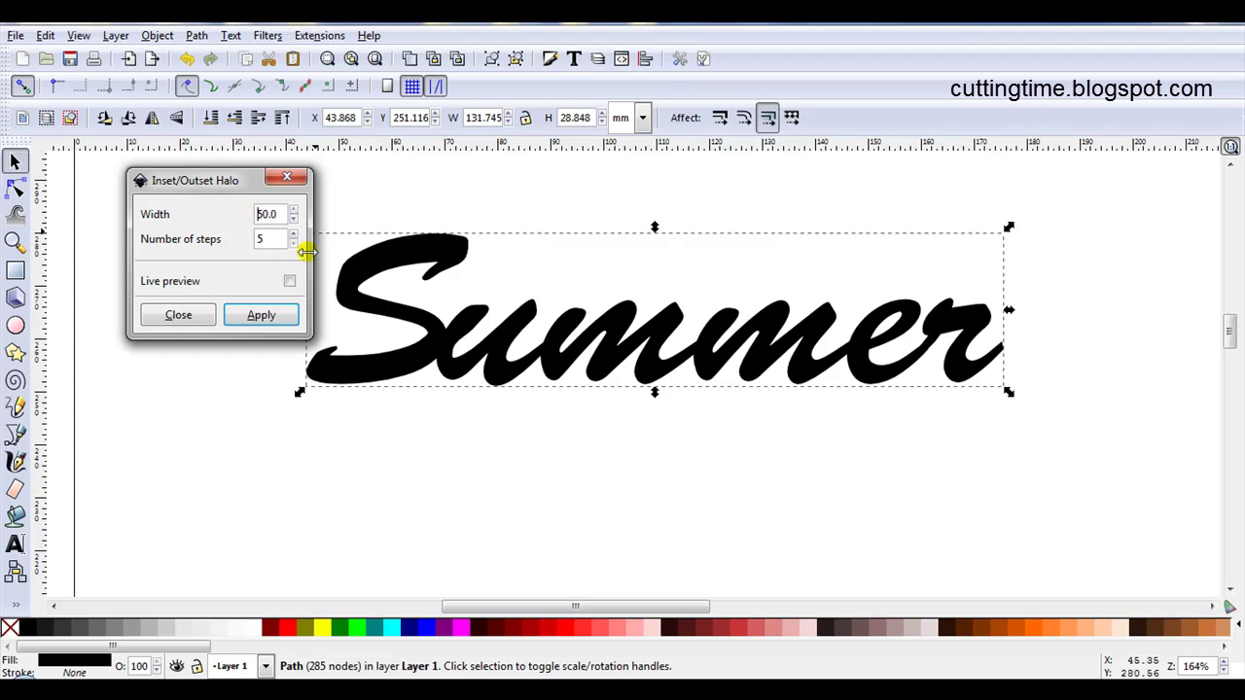
pyautogui.click(284, 311)
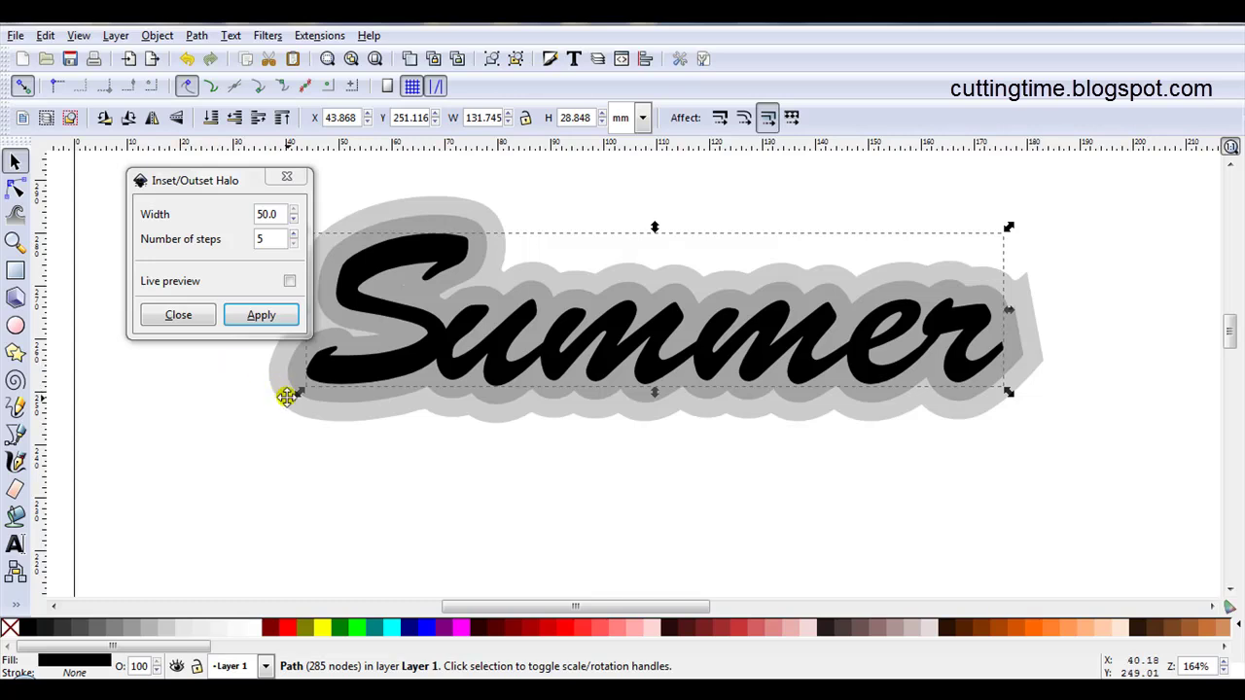
pyautogui.scroll(1, 306, 407)
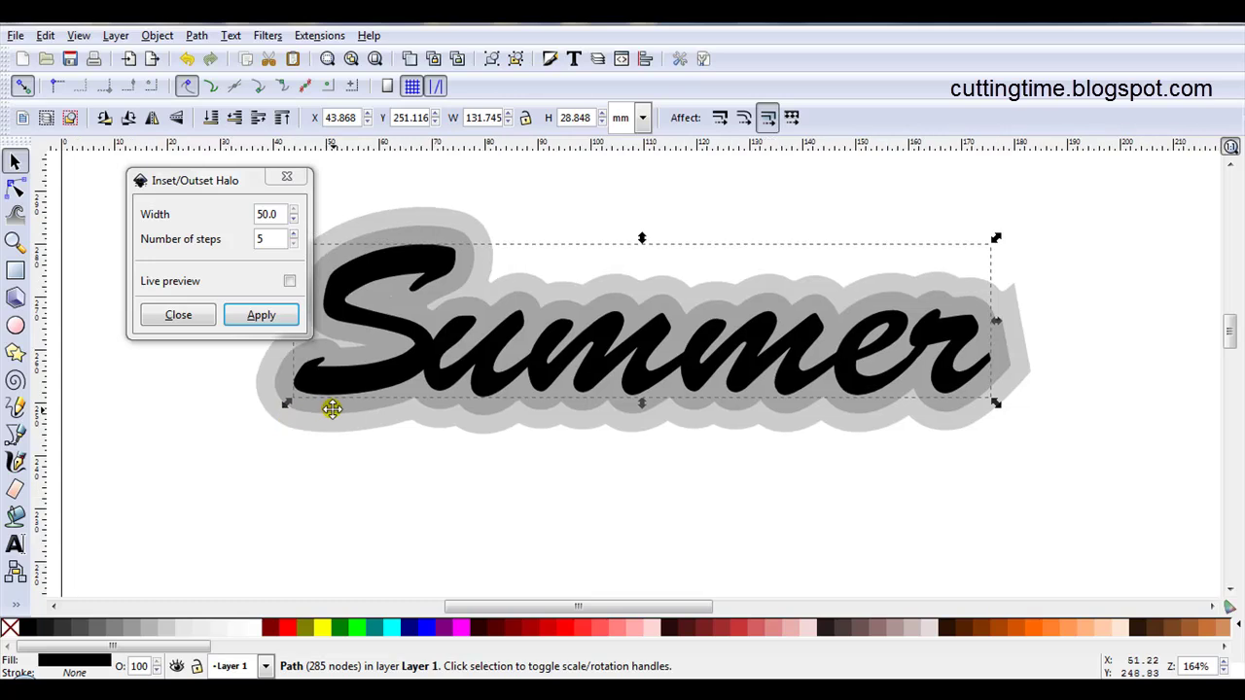
pyautogui.click(286, 177)
# Move the halo group below the original black Summer lettering and delete that original lettering
pyautogui.click(320, 357)
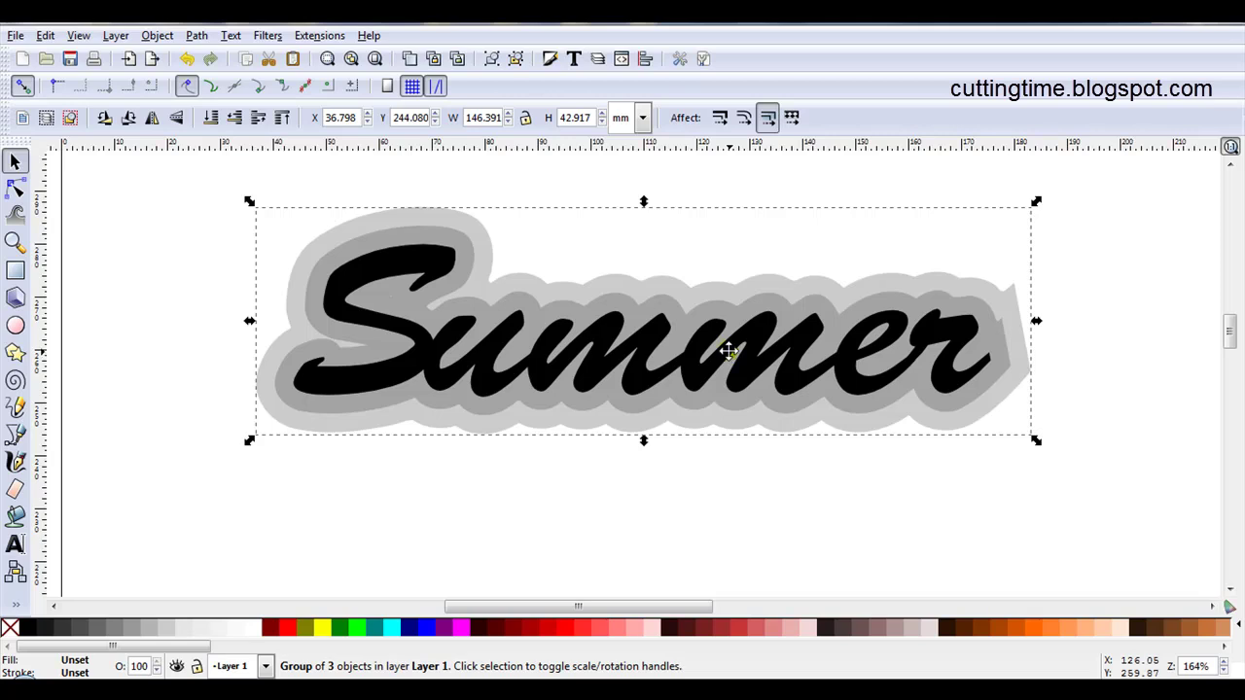
pyautogui.moveTo(650, 301); pyautogui.dragTo(686, 486)
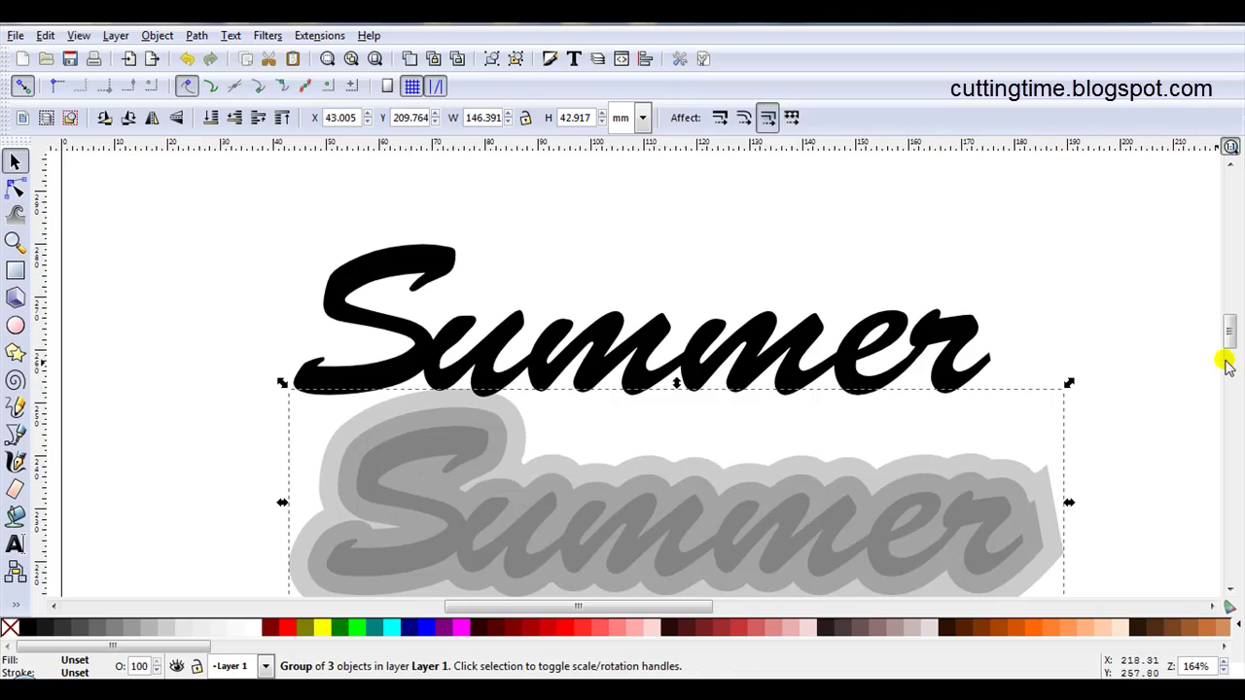
pyautogui.scroll(-2, 1230, 335)
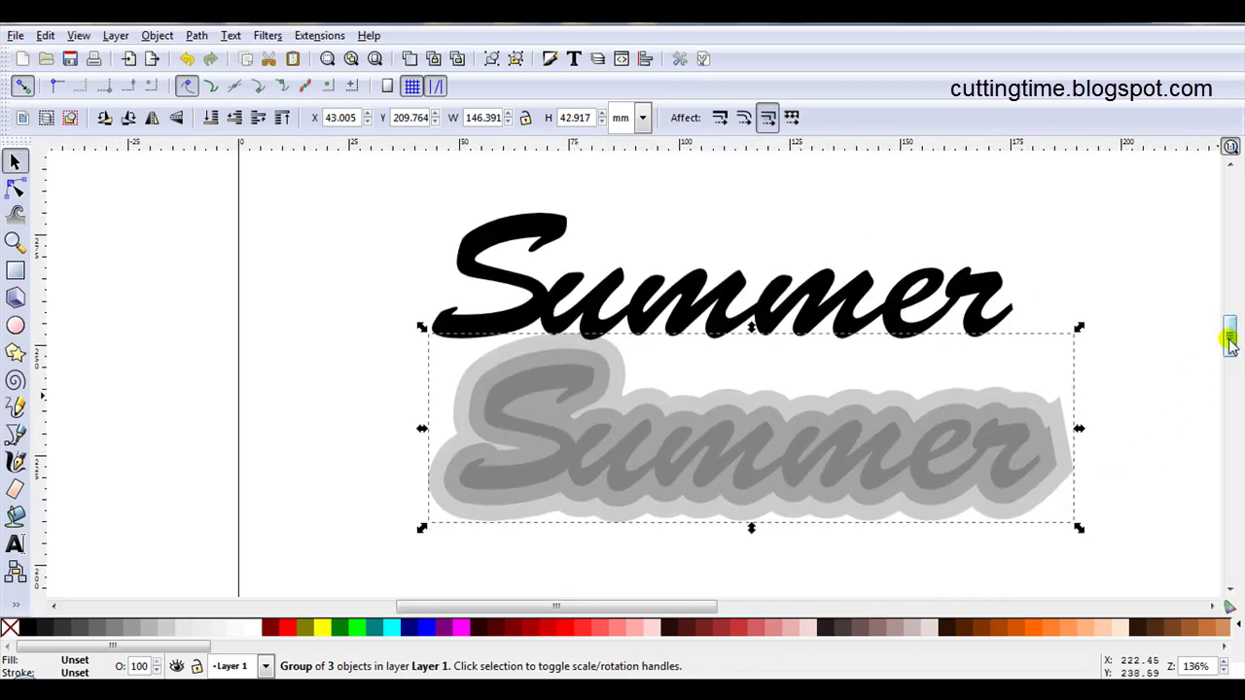
pyautogui.click(753, 301)
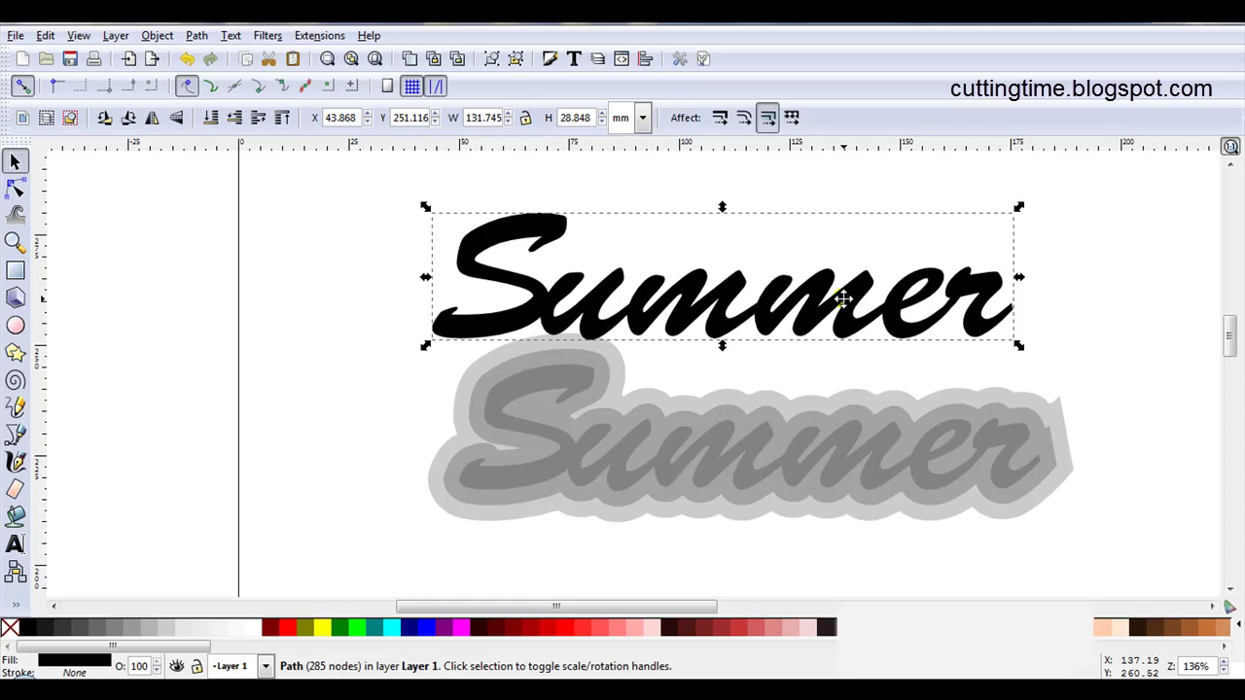
pyautogui.press('Delete')
# Ungroup the halo group into its separate paths
pyautogui.click(817, 423)
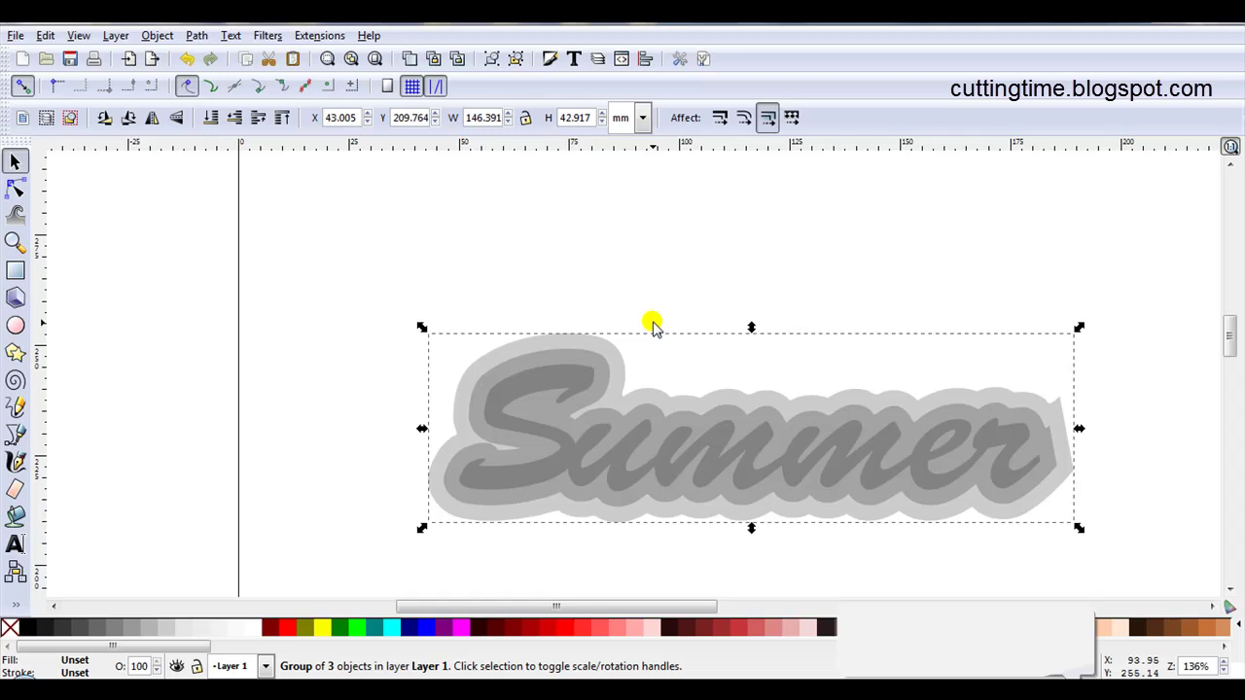
pyautogui.click(155, 36)
pyautogui.click(189, 128)
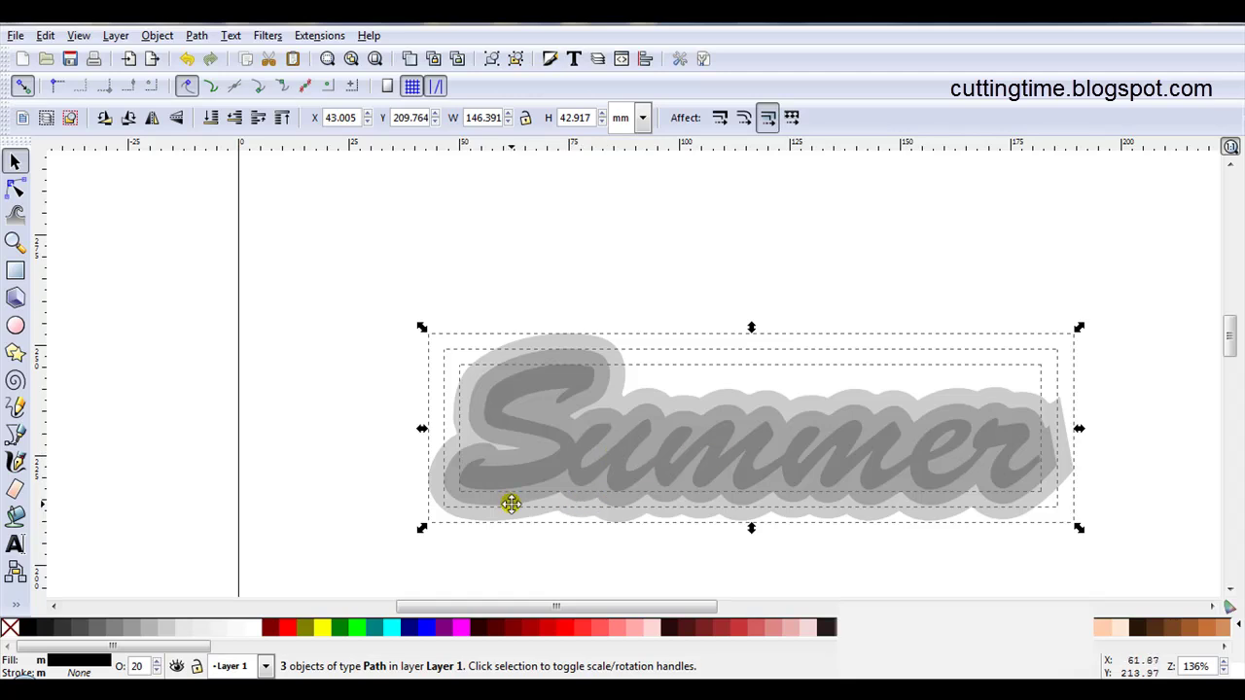
# Set the opacity of the ungrouped halo paths to 100%
pyautogui.click(139, 668)
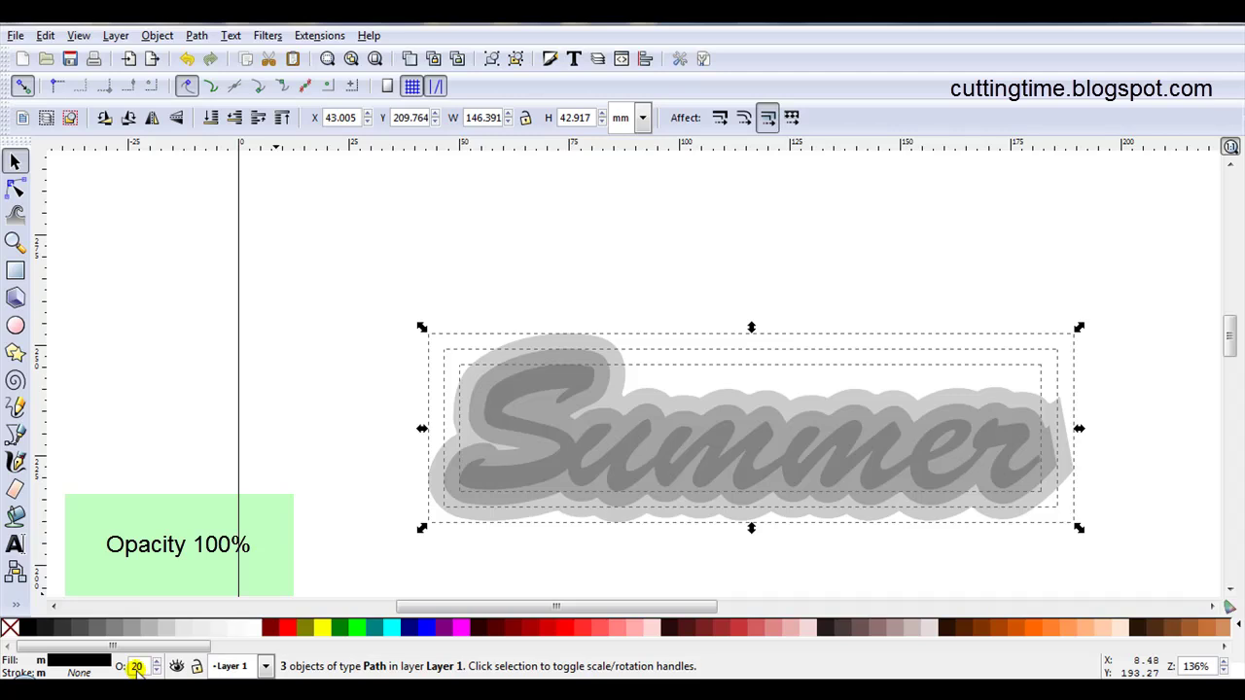
pyautogui.rightClick(137, 670)
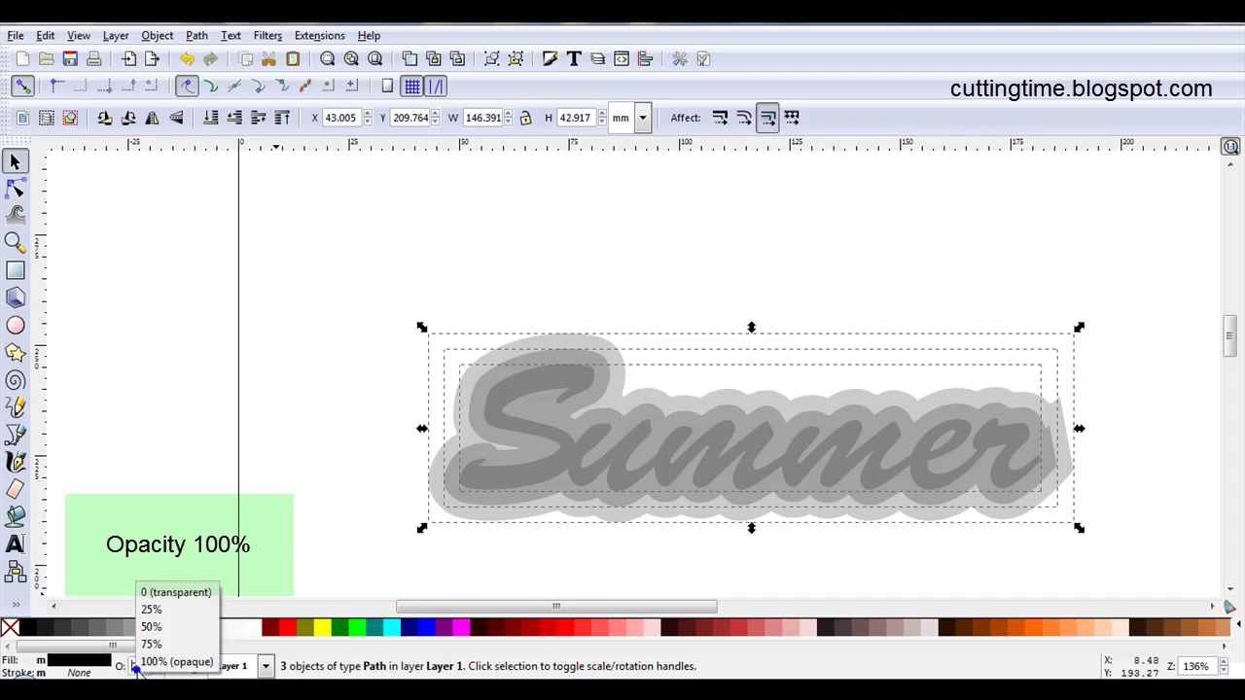
pyautogui.click(192, 662)
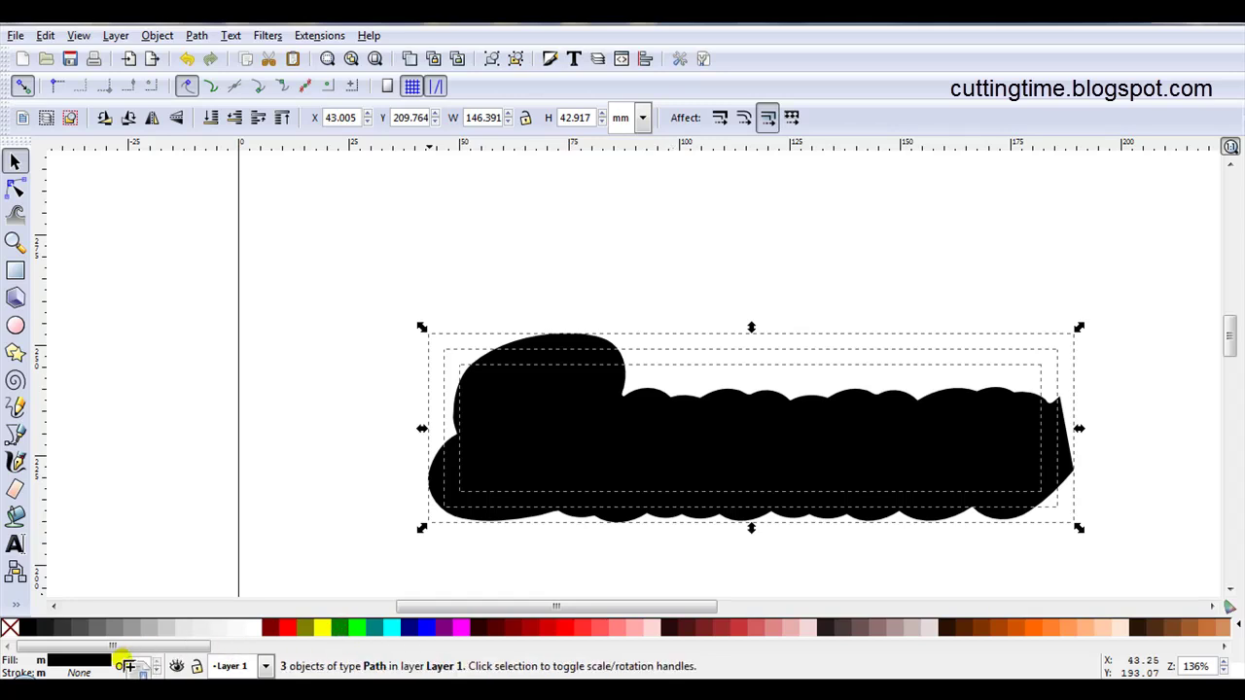
# Give the halo paths a black stroke and remove their fill
pyautogui.rightClick(74, 672)
pyautogui.click(89, 547)
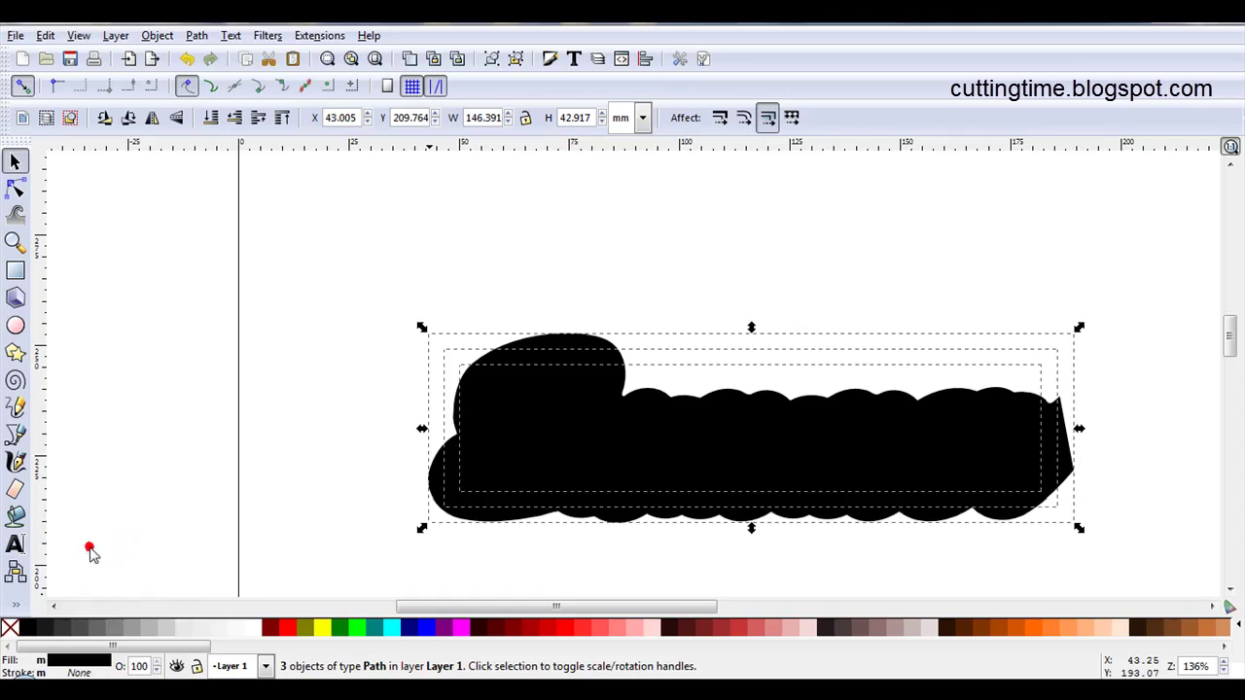
pyautogui.rightClick(101, 667)
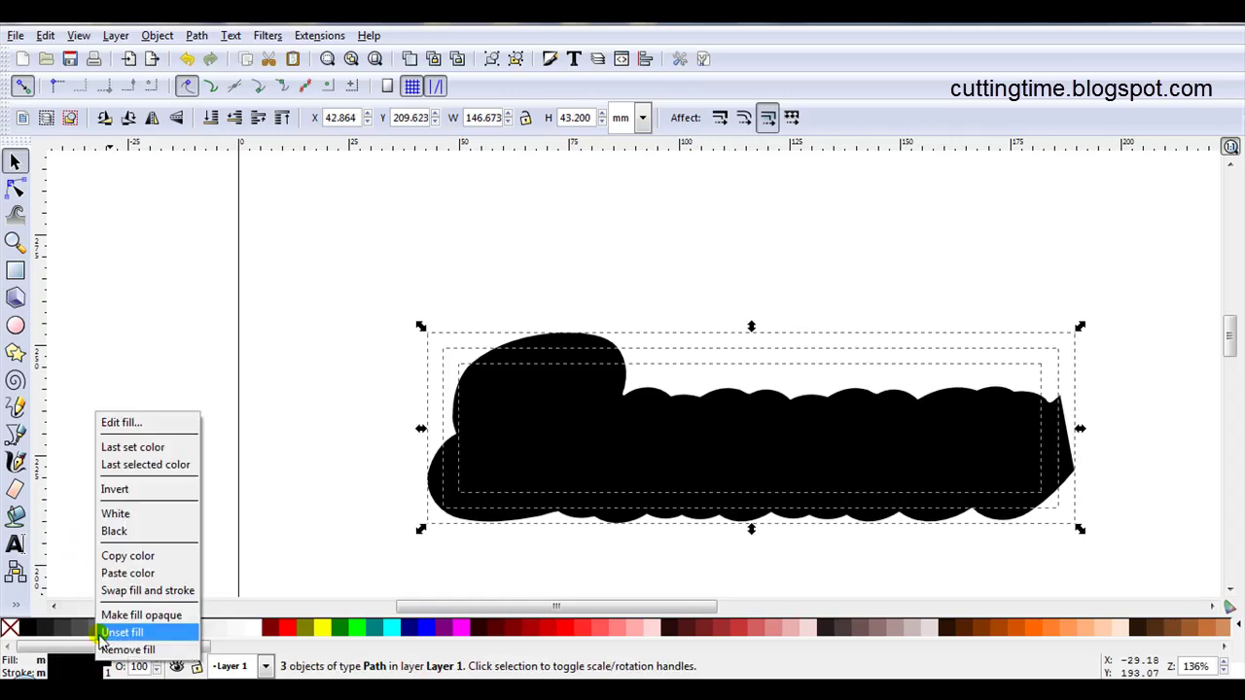
pyautogui.click(156, 650)
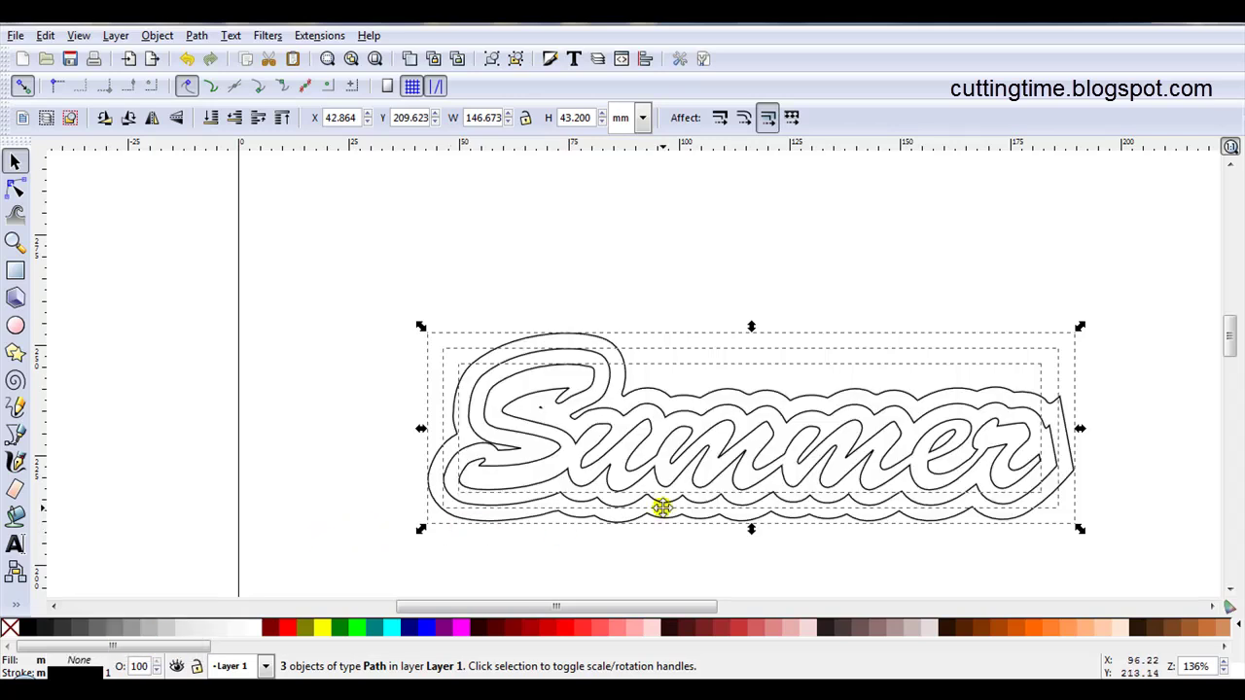
# Delete the stray node of the middle outline inside the upper curve of the S
pyautogui.click(690, 541)
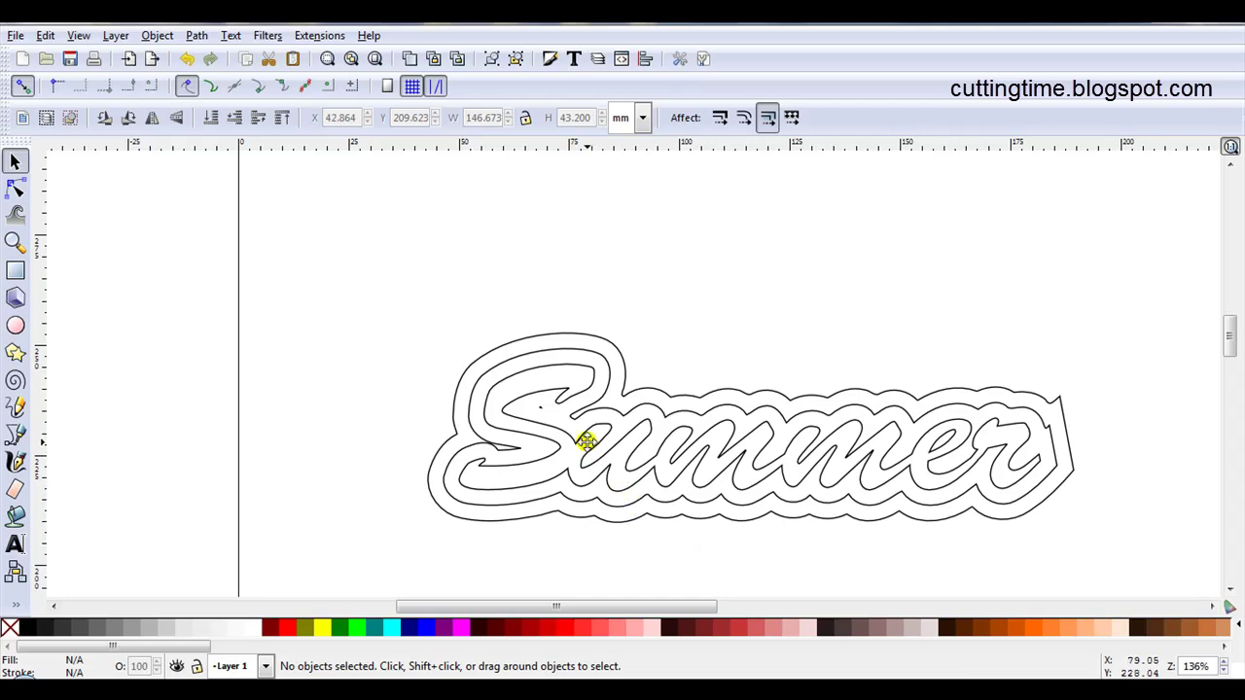
pyautogui.scroll(3, 591, 450)
pyautogui.doubleClick(537, 401)
pyautogui.moveTo(517, 389); pyautogui.dragTo(572, 427)
pyautogui.scroll(-5, 572, 428)
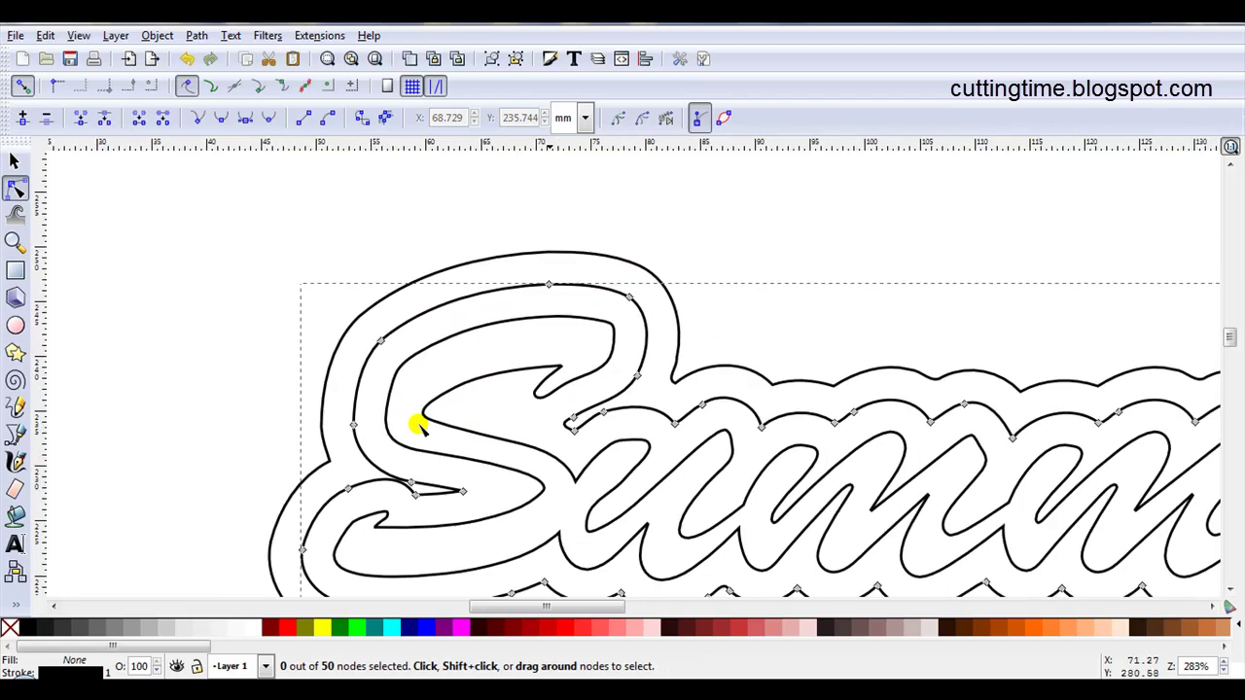
pyautogui.press('s')
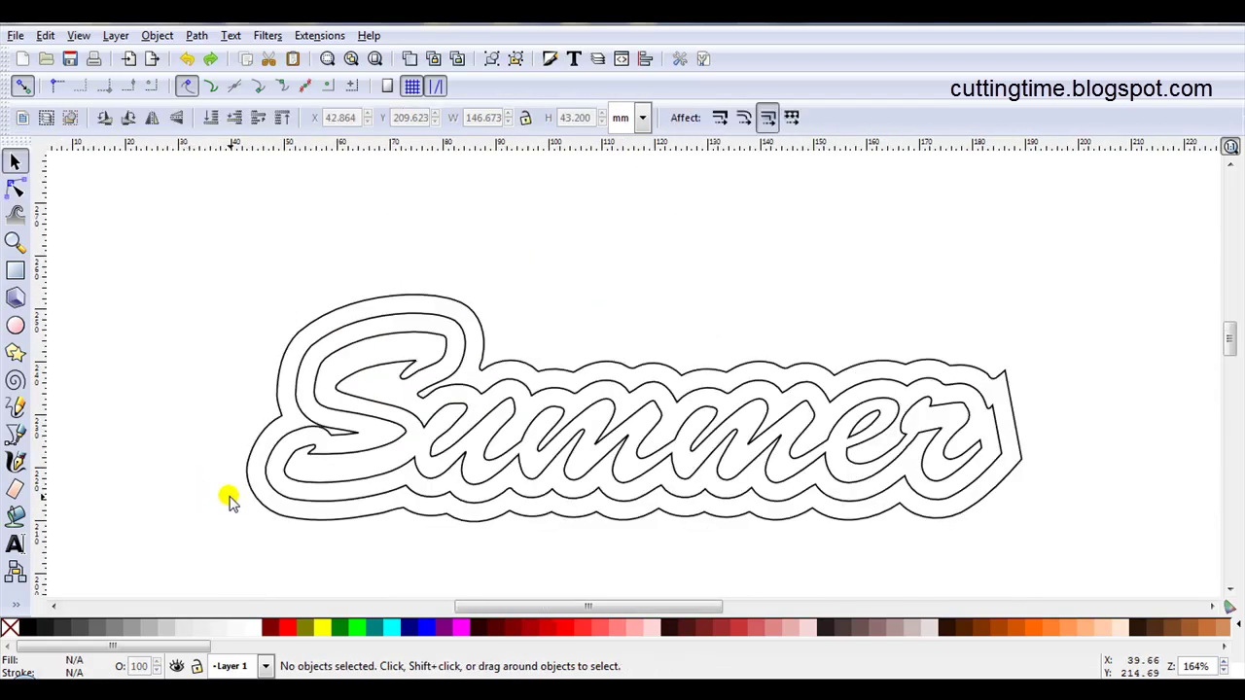
# Undo the stray node deletion and the fill removal, and switch the display mode to Outline
pyautogui.click(193, 60)
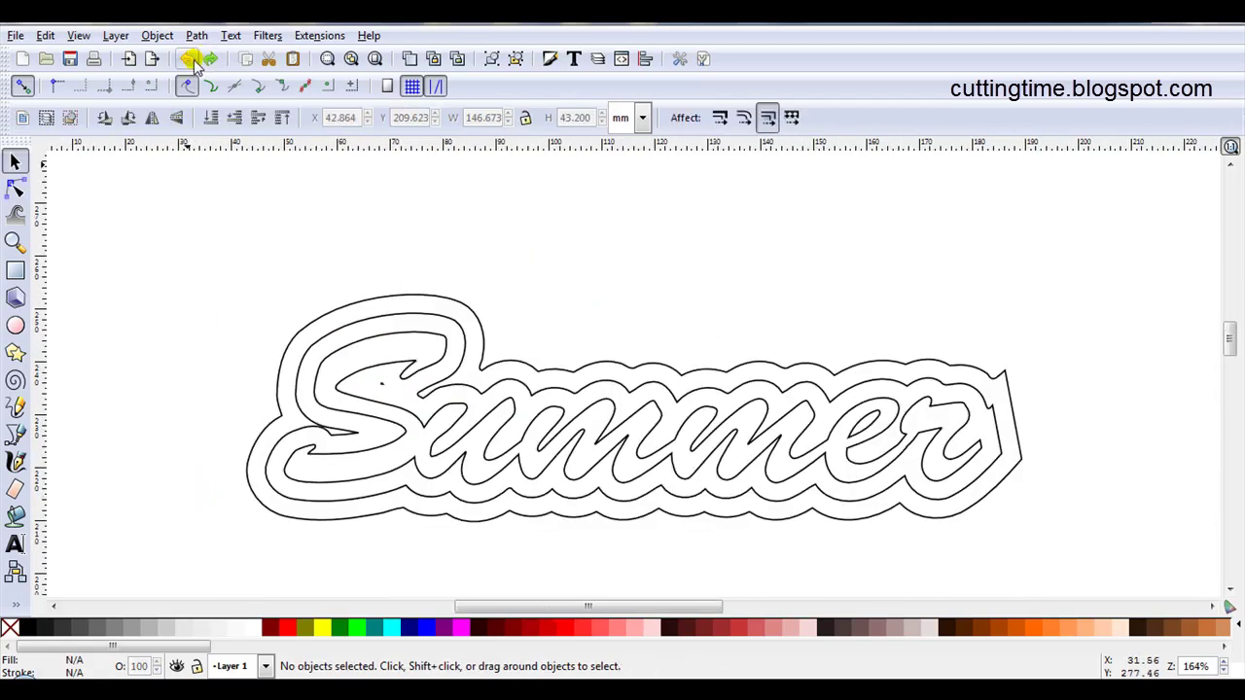
pyautogui.click(193, 60)
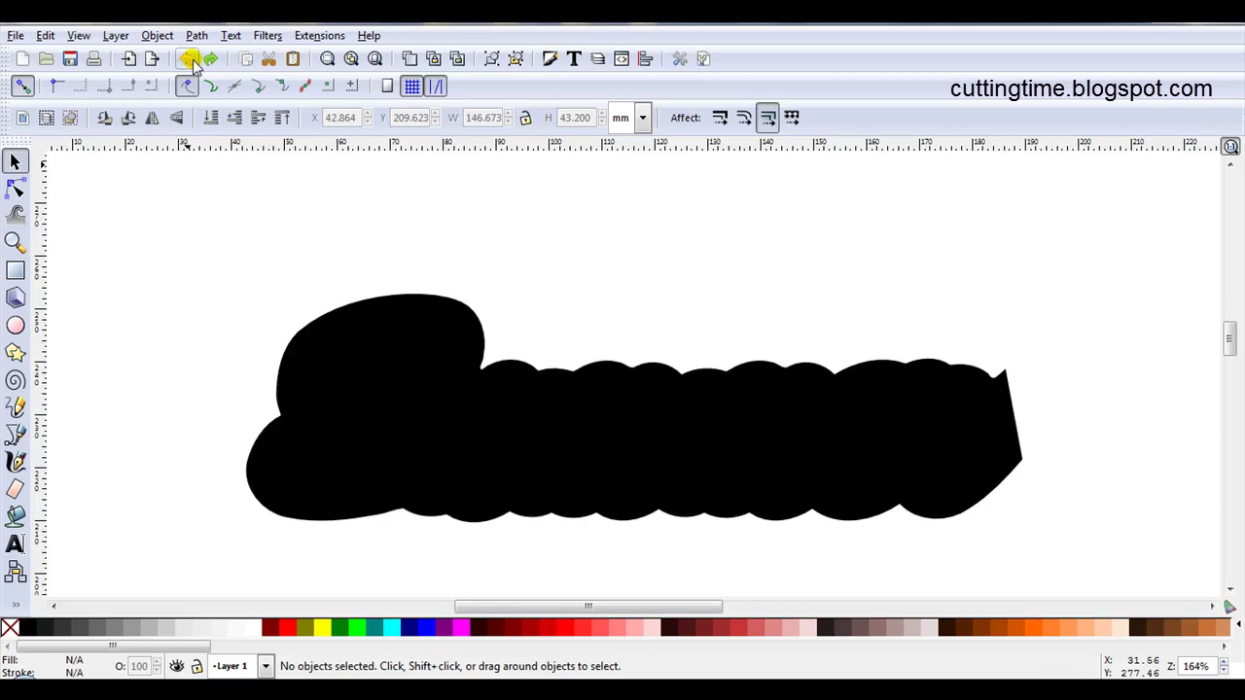
pyautogui.click(79, 35)
pyautogui.moveTo(189, 78)
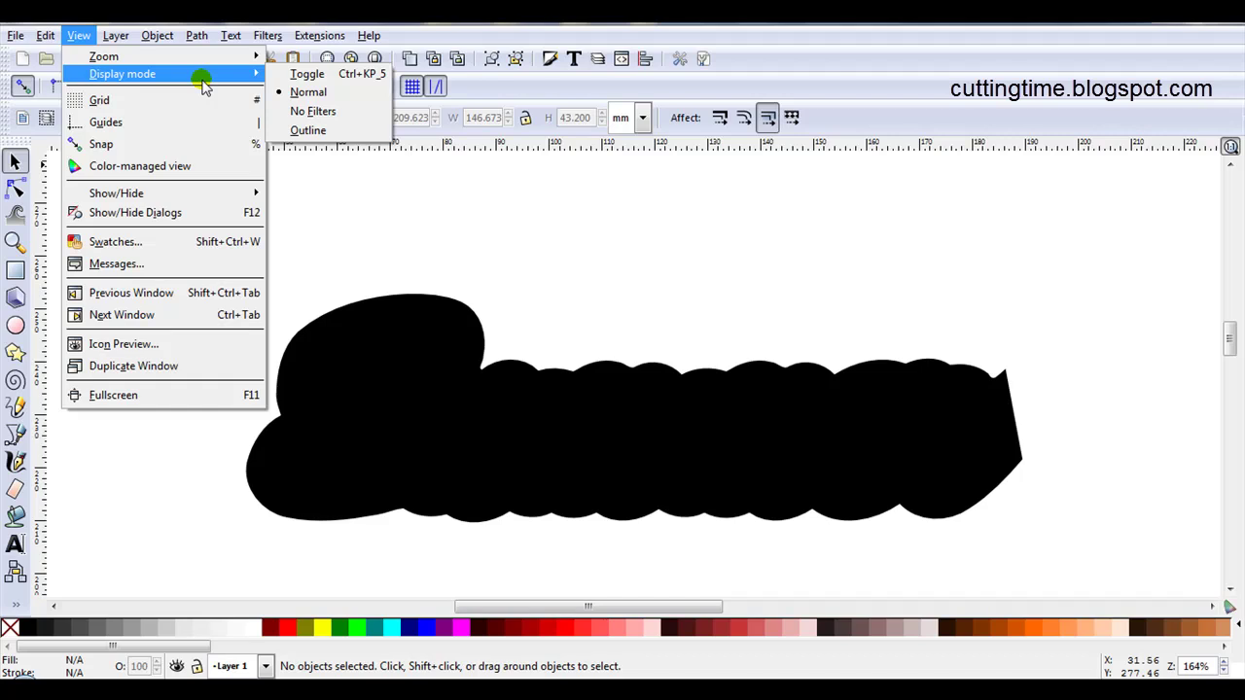
pyautogui.click(302, 129)
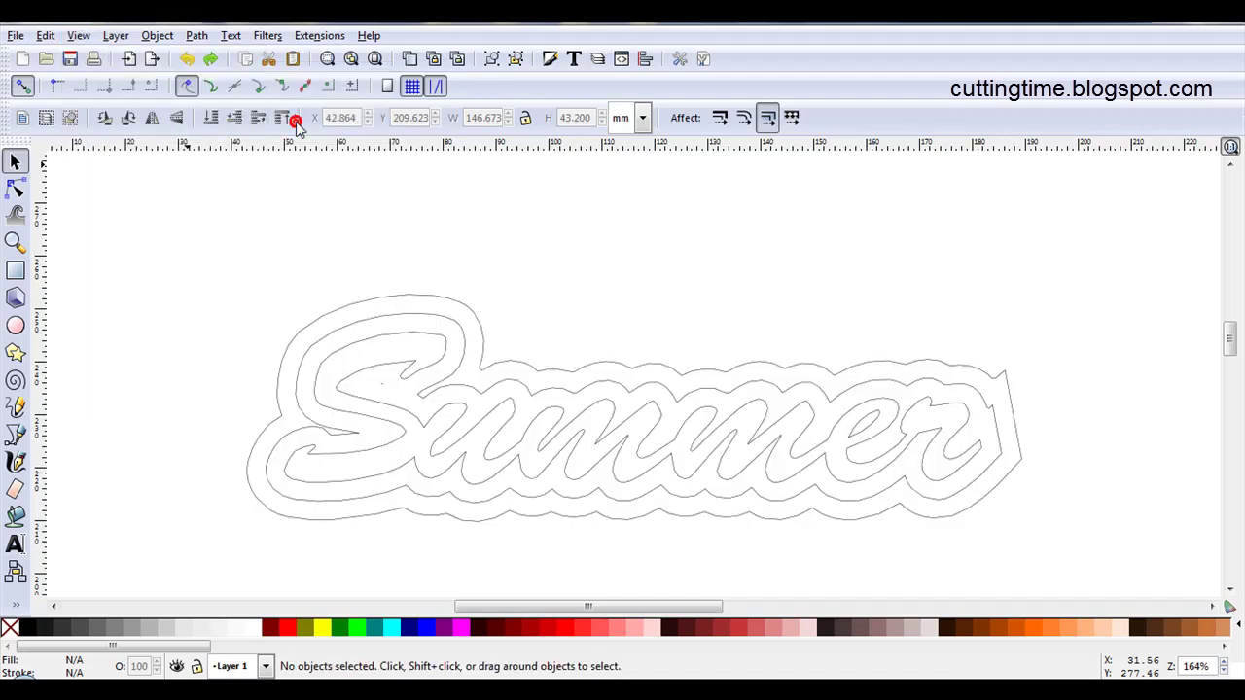
# Lower the outermost Summer outline to the bottom of the stack and fill it with navy blue
pyautogui.click(352, 299)
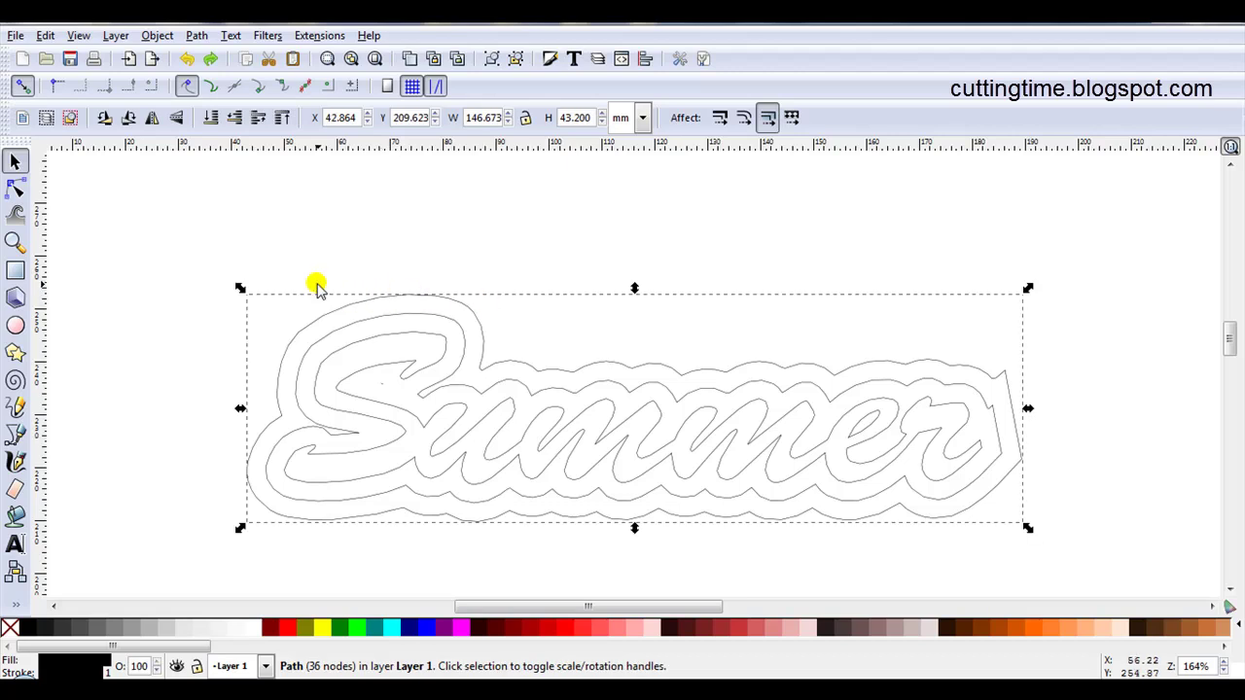
pyautogui.click(210, 120)
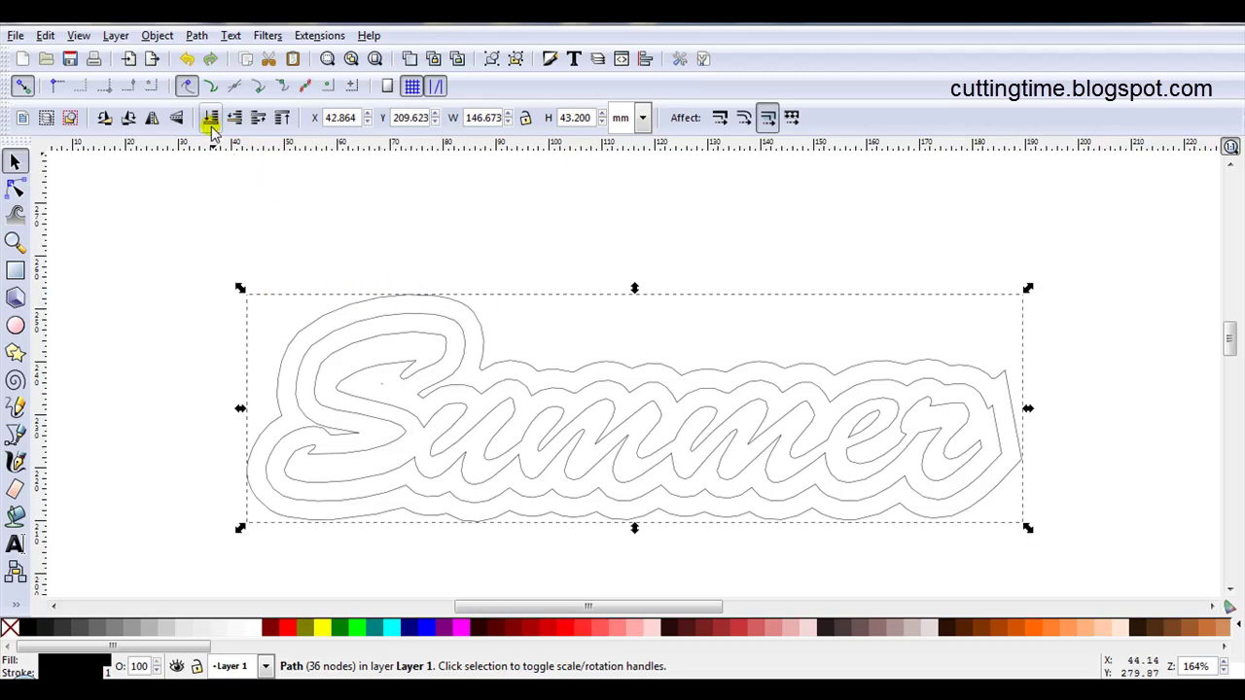
pyautogui.click(409, 631)
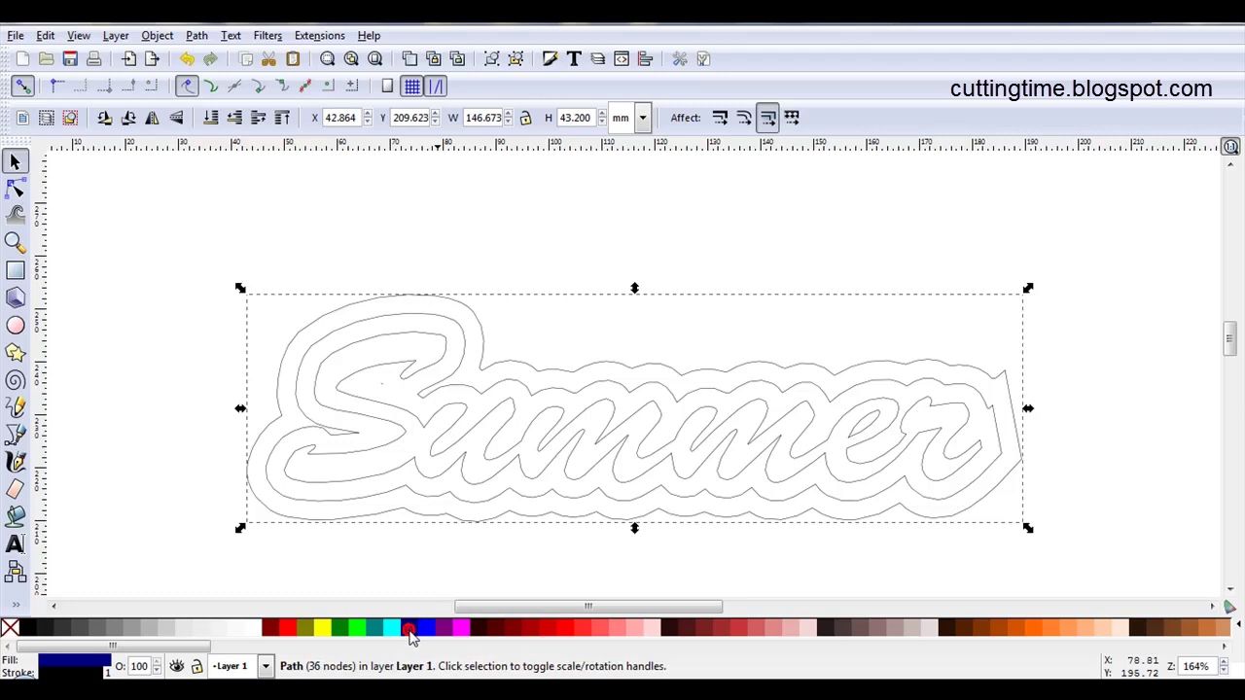
# Fill the innermost Summer lettering path with Fuchsia and raise it to the top of the stack
pyautogui.click(327, 475)
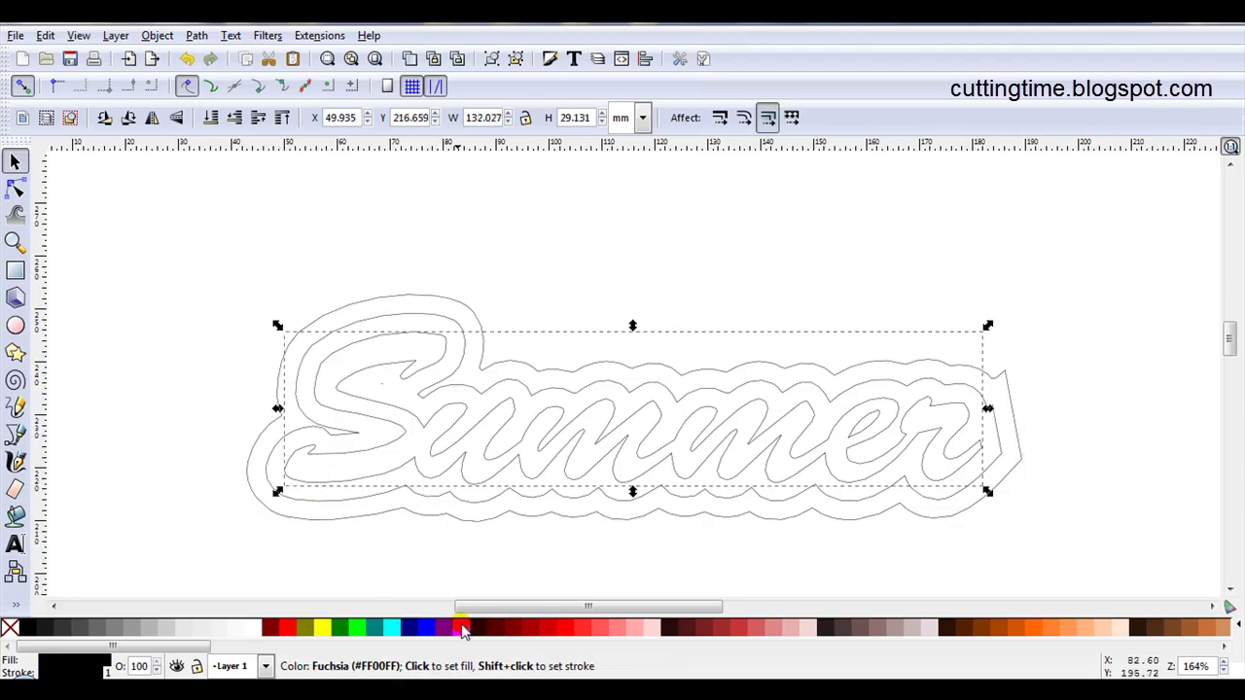
pyautogui.click(463, 630)
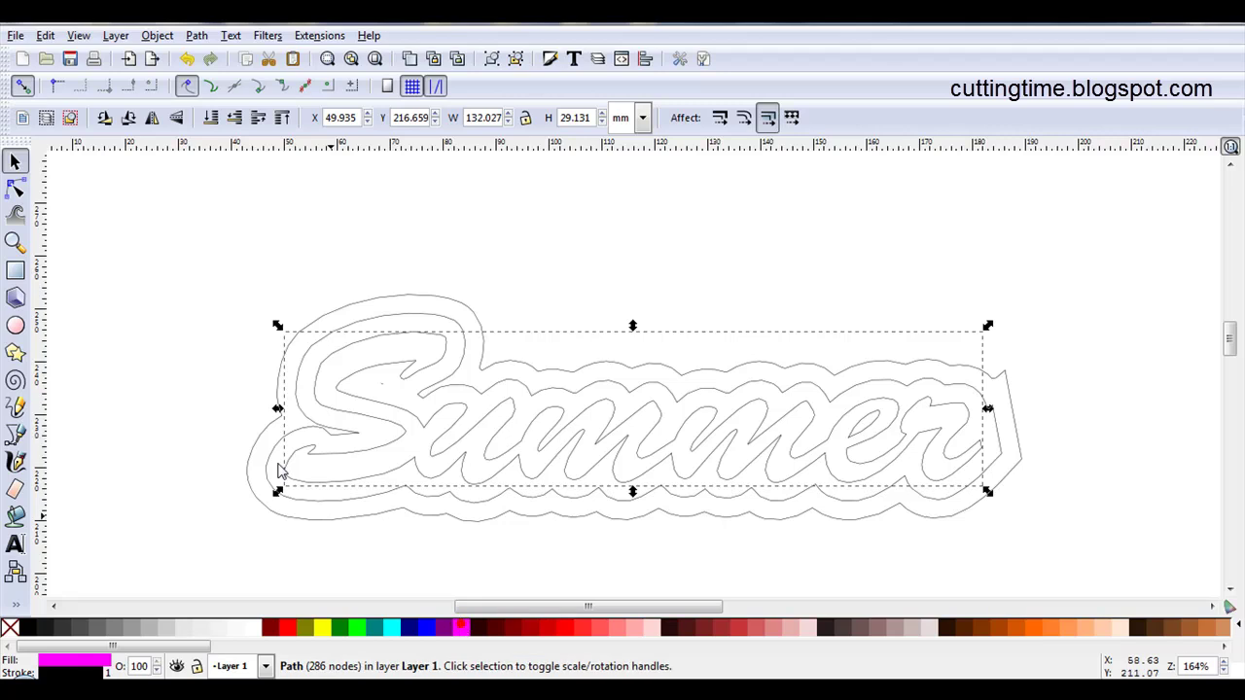
pyautogui.click(283, 118)
# Return the display mode to Normal and clear the selection
pyautogui.click(79, 36)
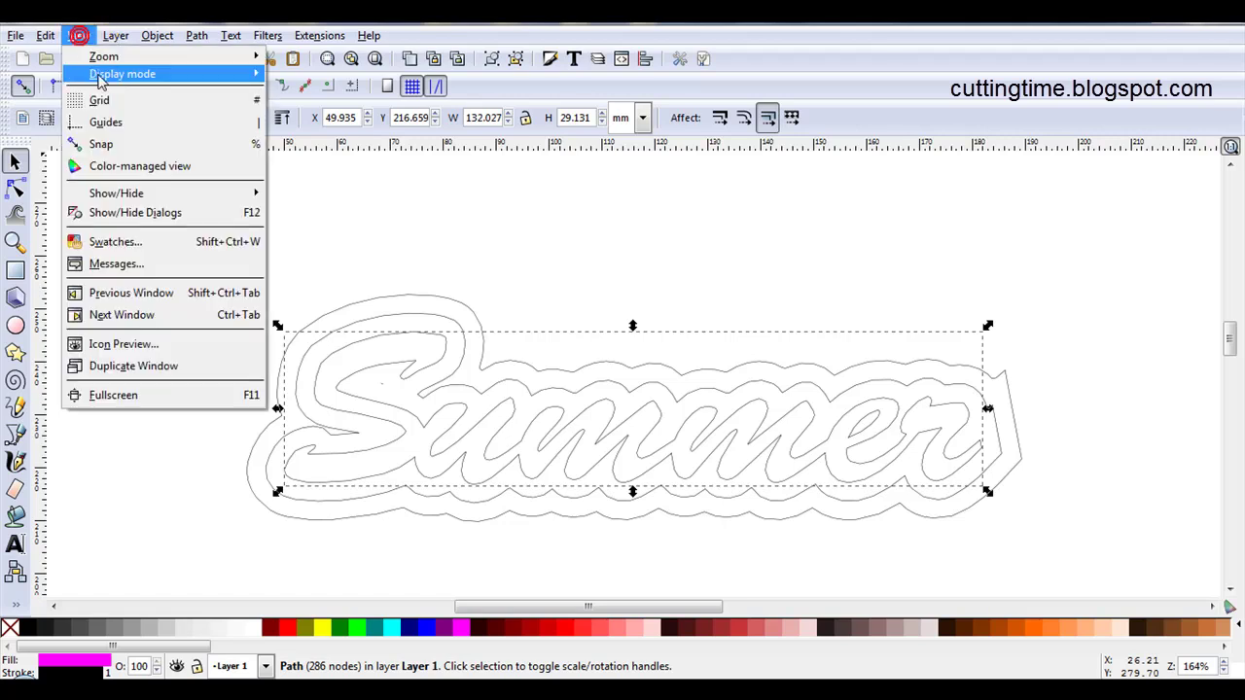
pyautogui.moveTo(107, 74)
pyautogui.click(314, 97)
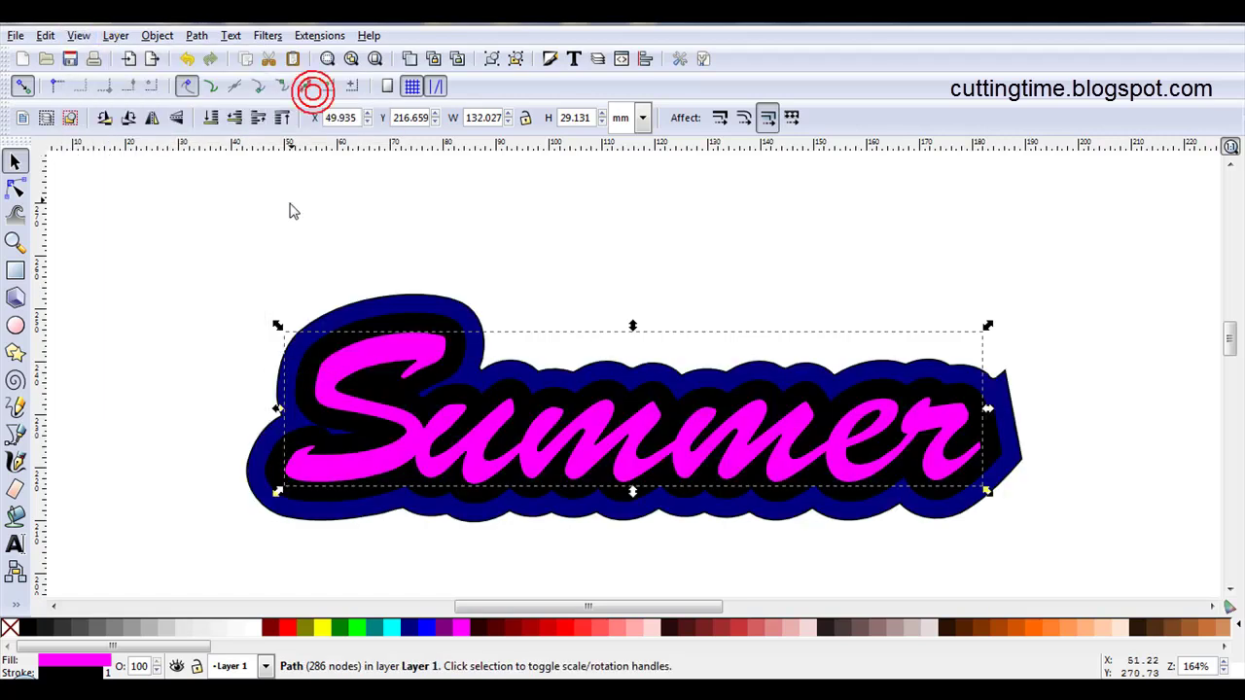
pyautogui.click(266, 256)
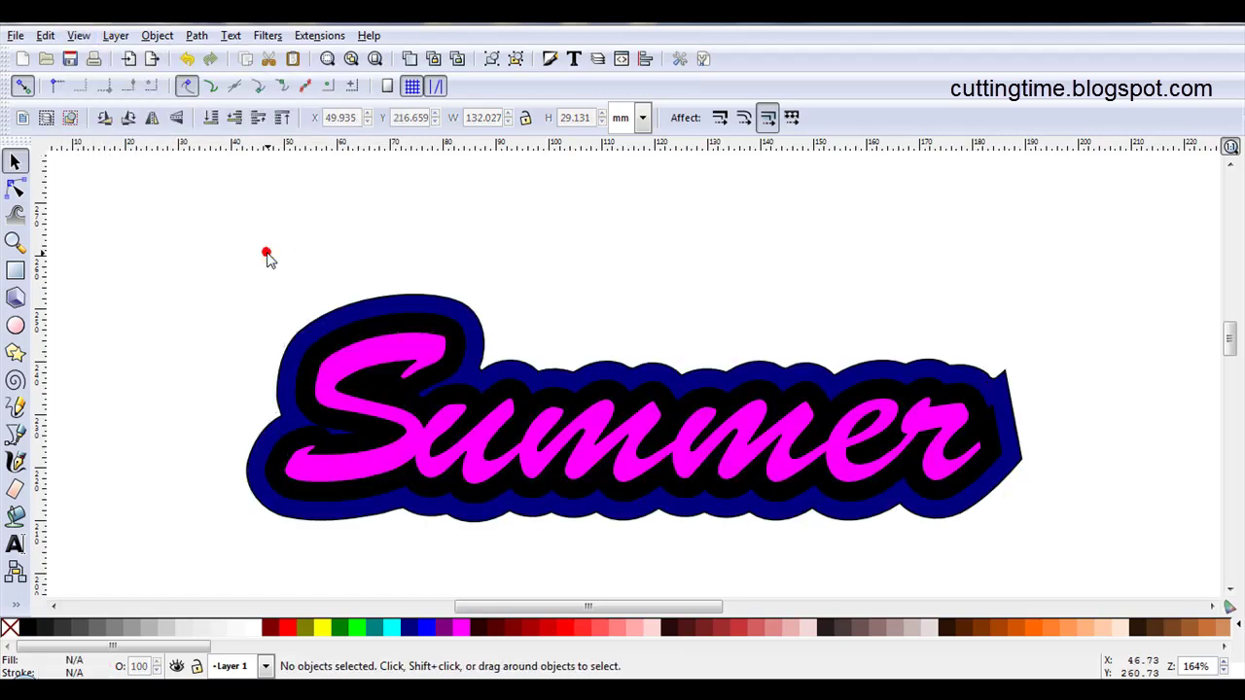
# Recolor the Summer layers with pale blue lettering, a medium blue middle mat and a dark teal outer mat
pyautogui.click(400, 457)
pyautogui.moveTo(189, 645); pyautogui.dragTo(552, 667)
pyautogui.click(575, 477)
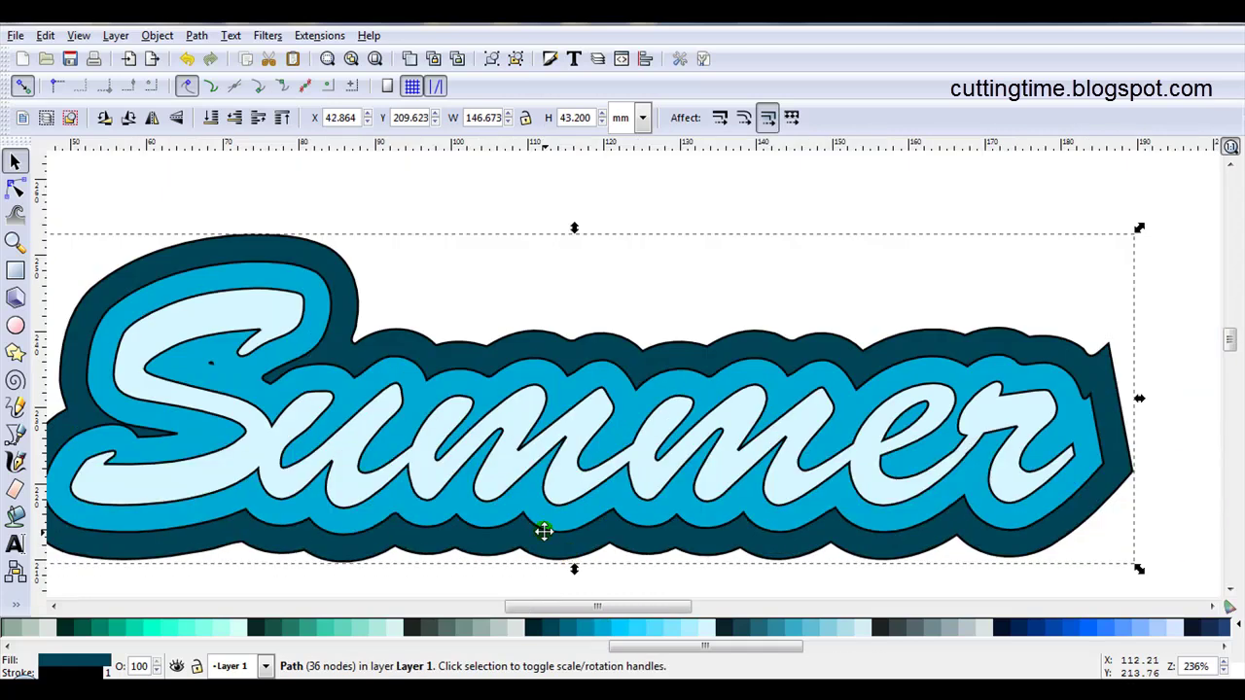
pyautogui.keyDown('ctrl'); pyautogui.scroll(-1, 544, 530); pyautogui.keyUp('ctrl')
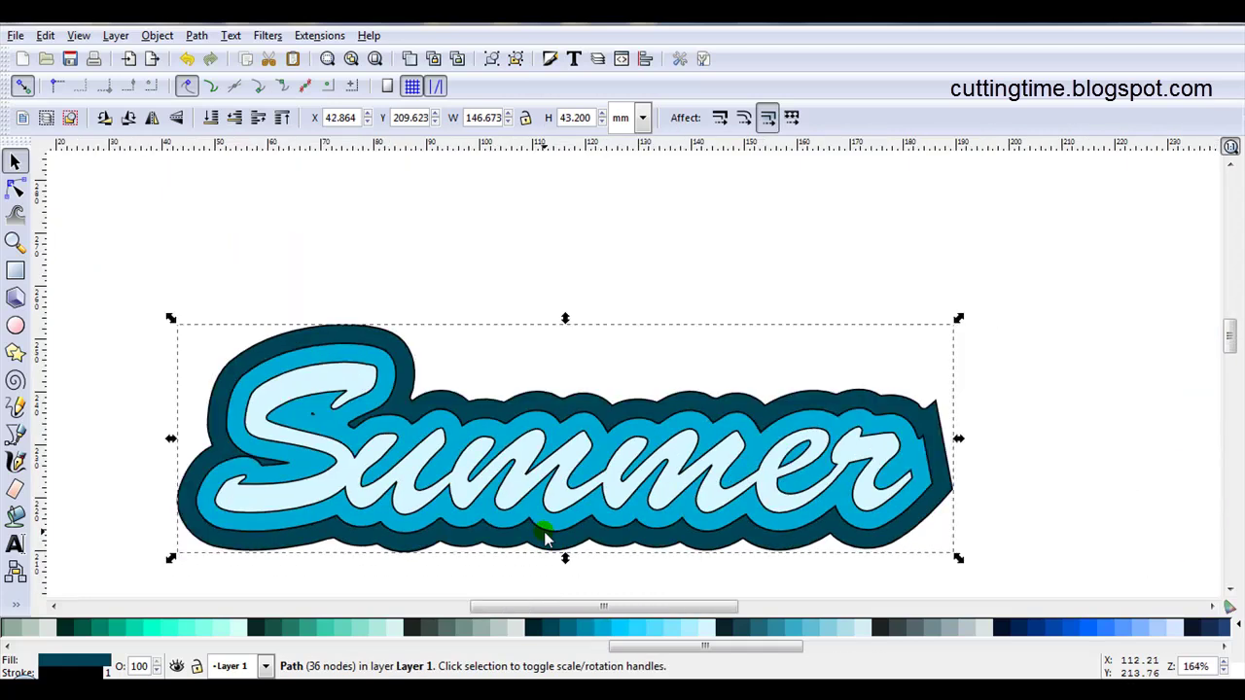
# Delete the stray node of the medium blue mat inside the upper curve of the S
pyautogui.keyDown('ctrl'); pyautogui.scroll(2, 301, 416); pyautogui.keyUp('ctrl')
pyautogui.keyDown('ctrl'); pyautogui.scroll(2, 301, 416); pyautogui.keyUp('ctrl')
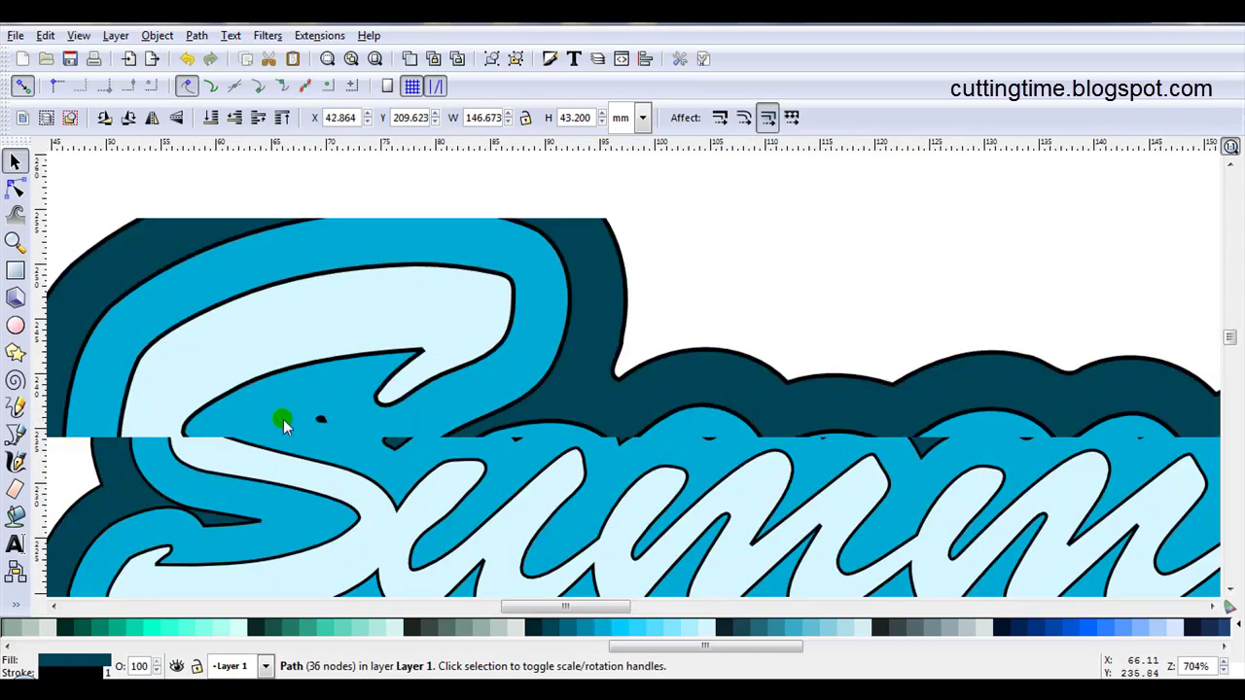
pyautogui.press('n')
pyautogui.moveTo(301, 400); pyautogui.dragTo(361, 437)
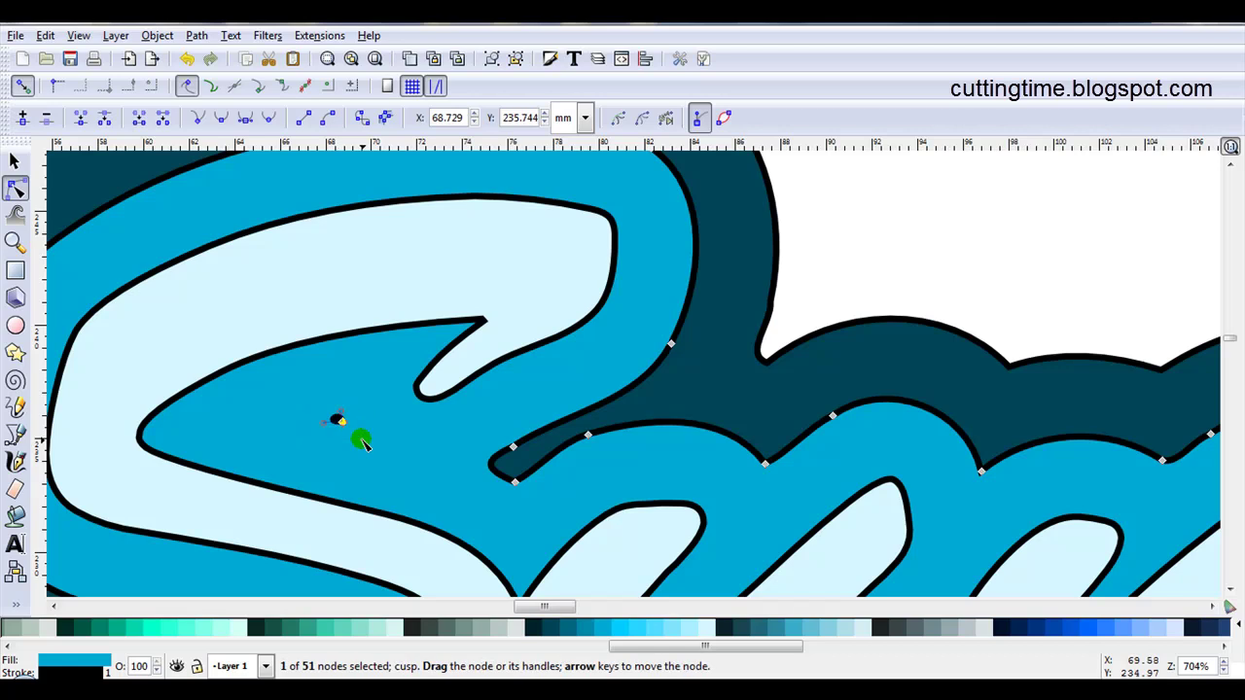
pyautogui.press('Delete')
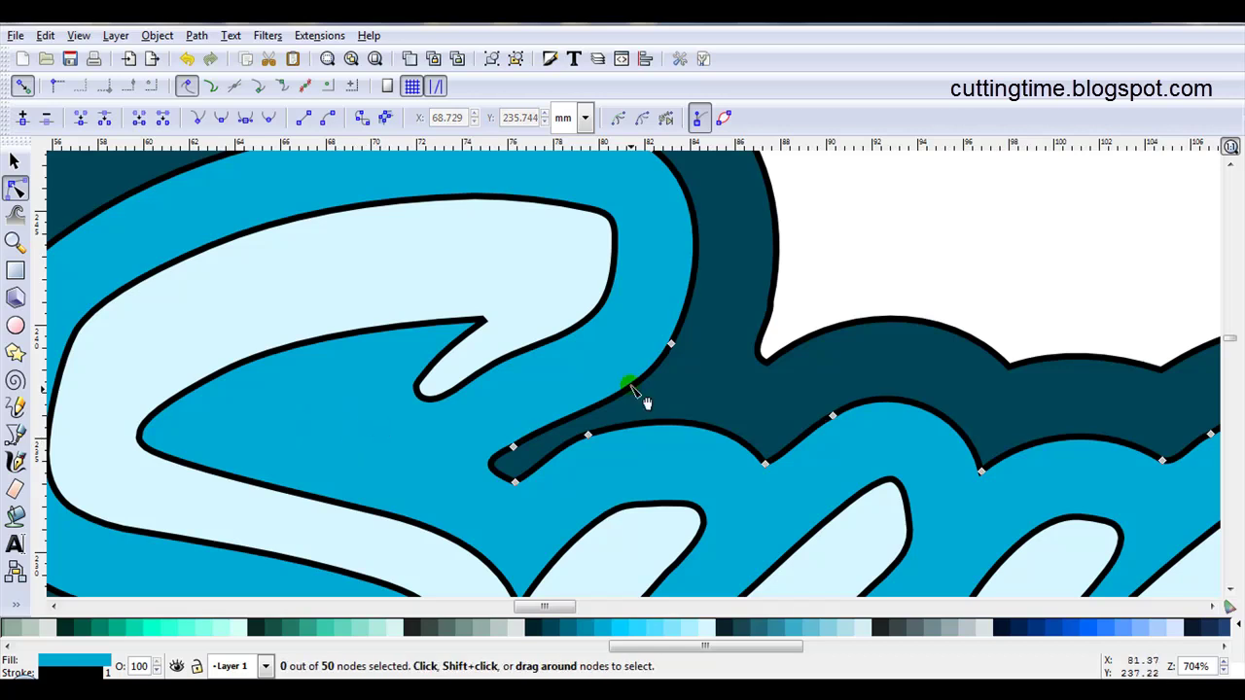
# Select all three Summer paths and delete them from the page
pyautogui.click(786, 314)
pyautogui.press('5')
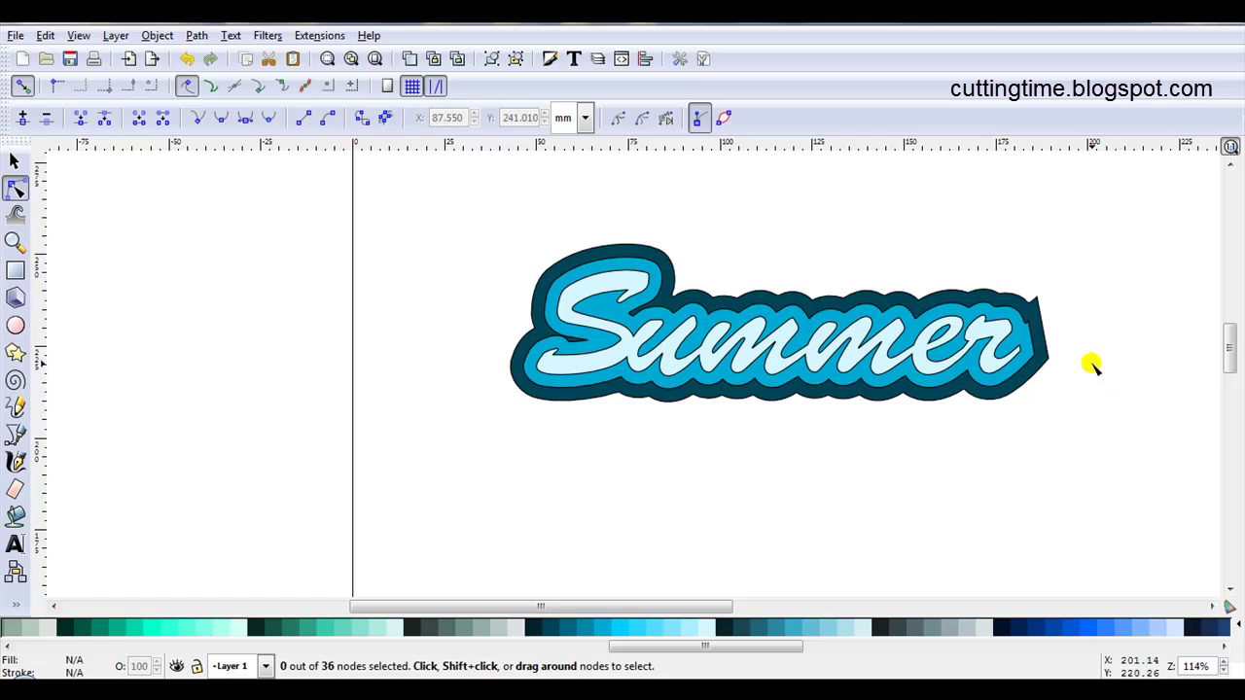
pyautogui.scroll(1, 1091, 365)
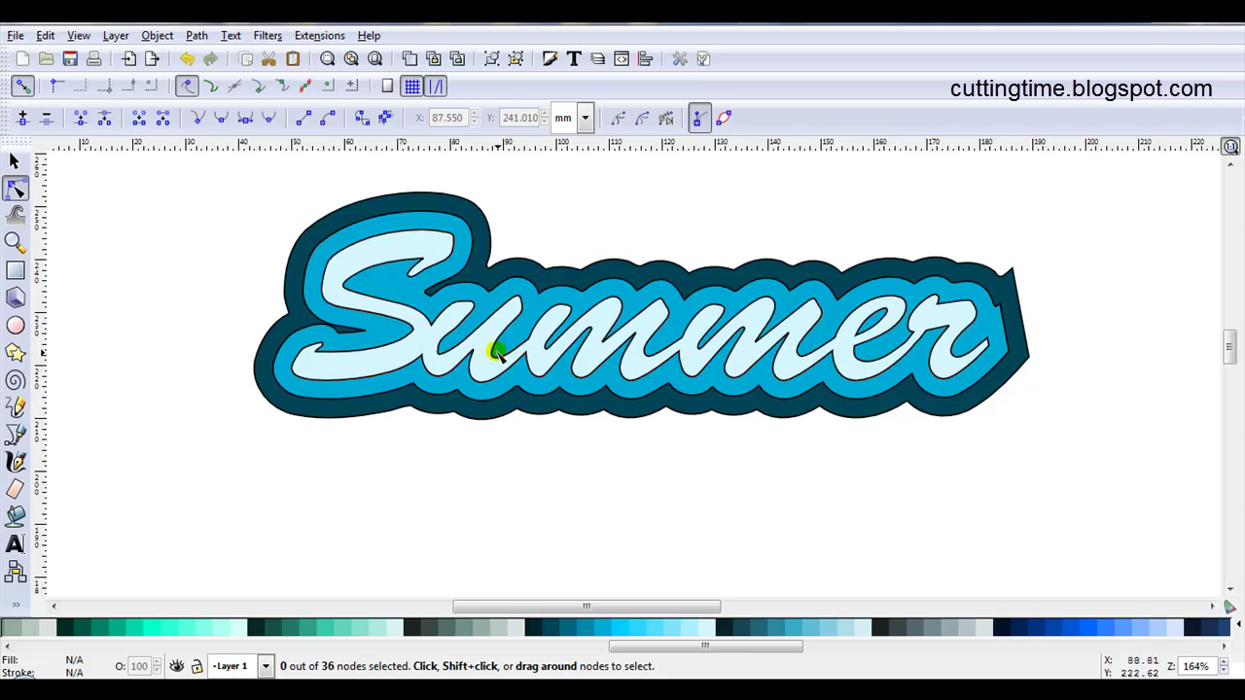
pyautogui.scroll(-4, 606, 353)
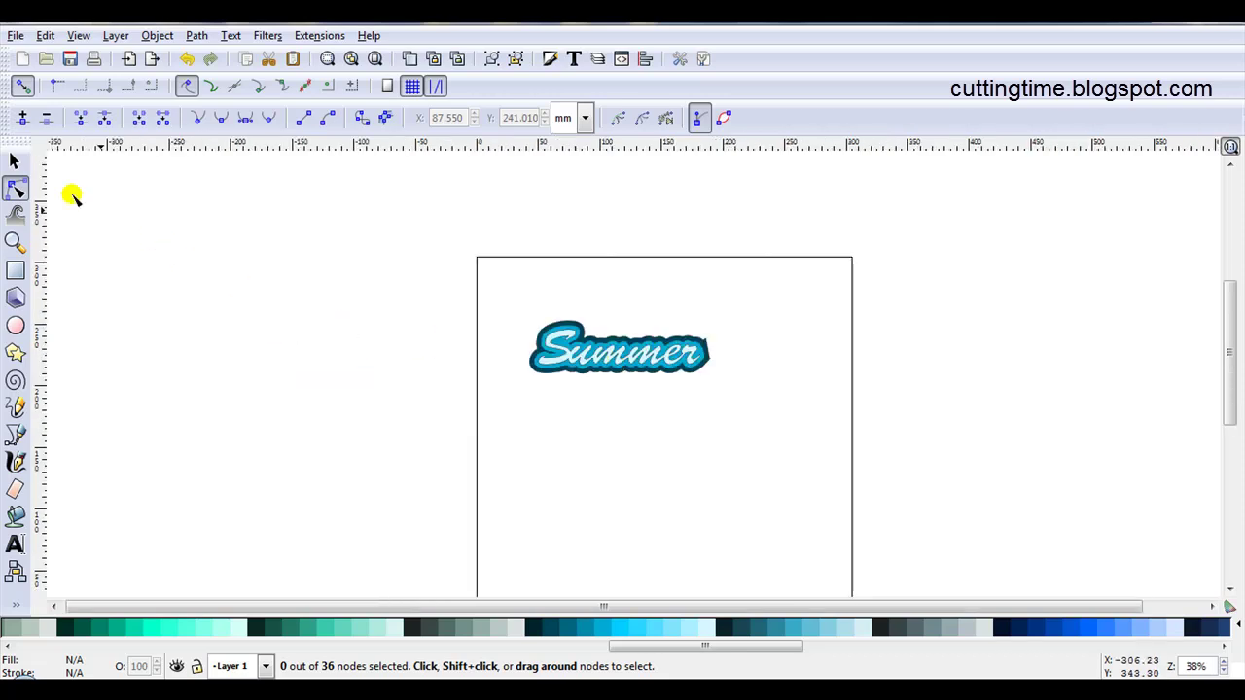
pyautogui.click(14, 160)
pyautogui.moveTo(452, 269); pyautogui.dragTo(825, 464)
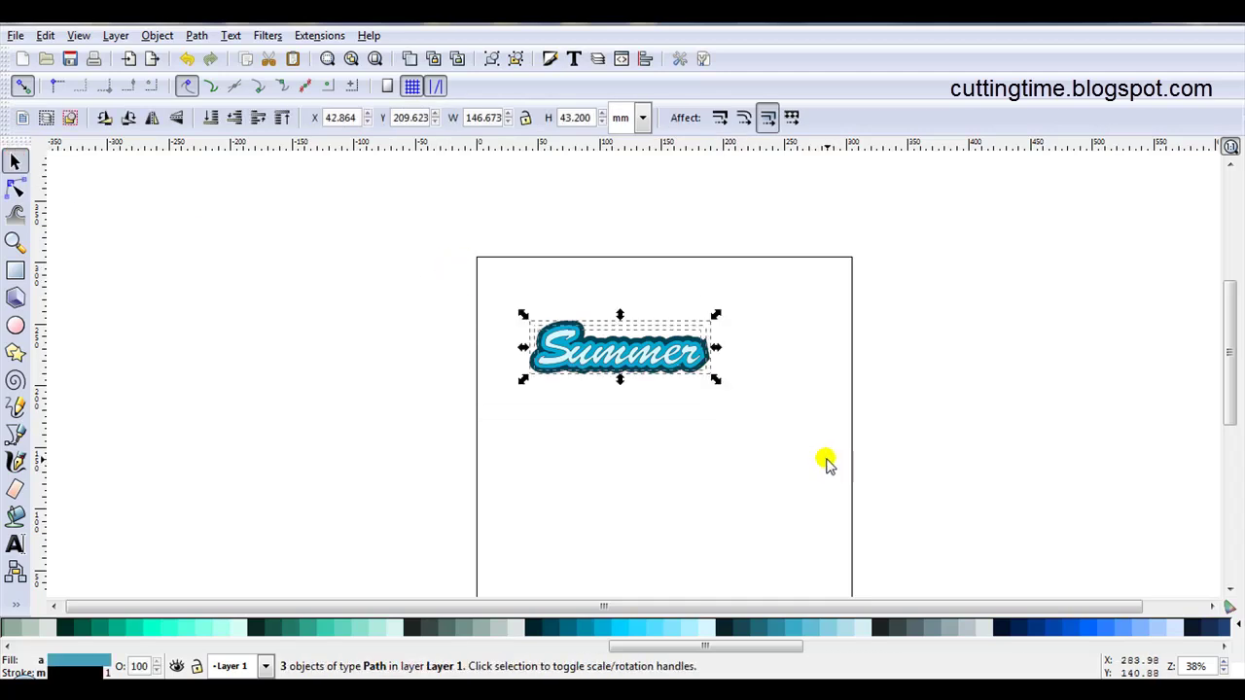
pyautogui.press('Delete')
# Add the text "sun" in bold Arial at size 144 in the upper part of the page
pyautogui.click(14, 544)
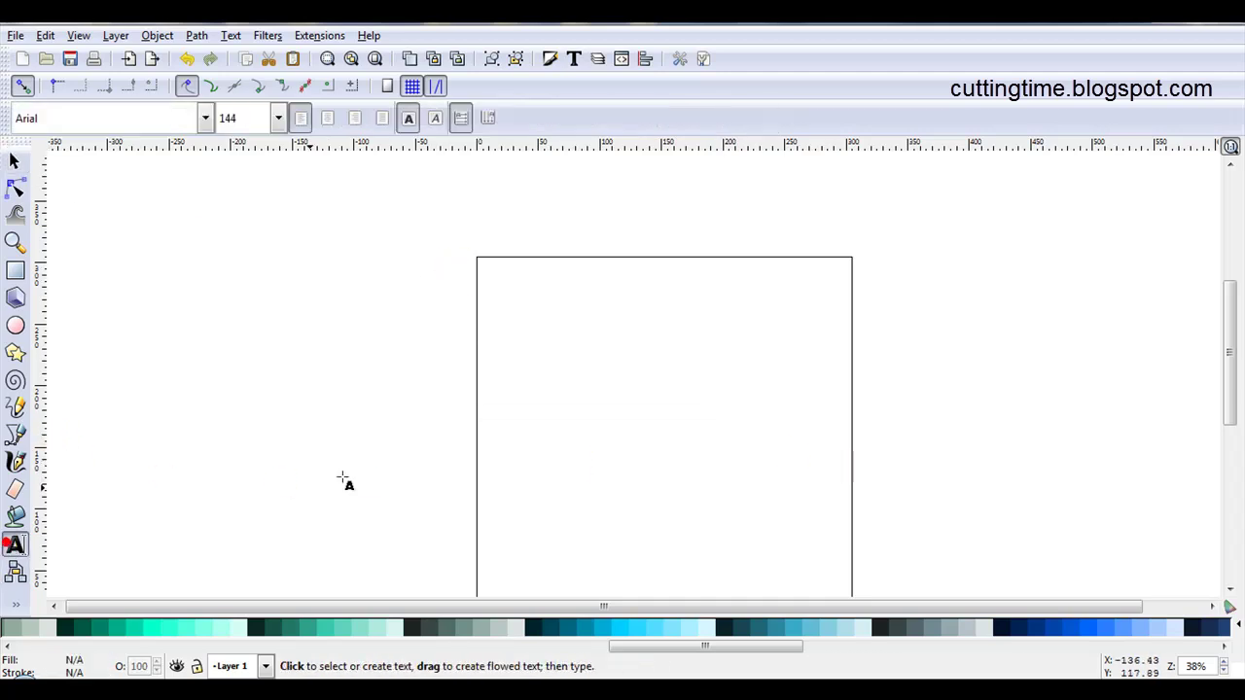
pyautogui.moveTo(512, 359); pyautogui.dragTo(516, 444)
pyautogui.click(496, 363)
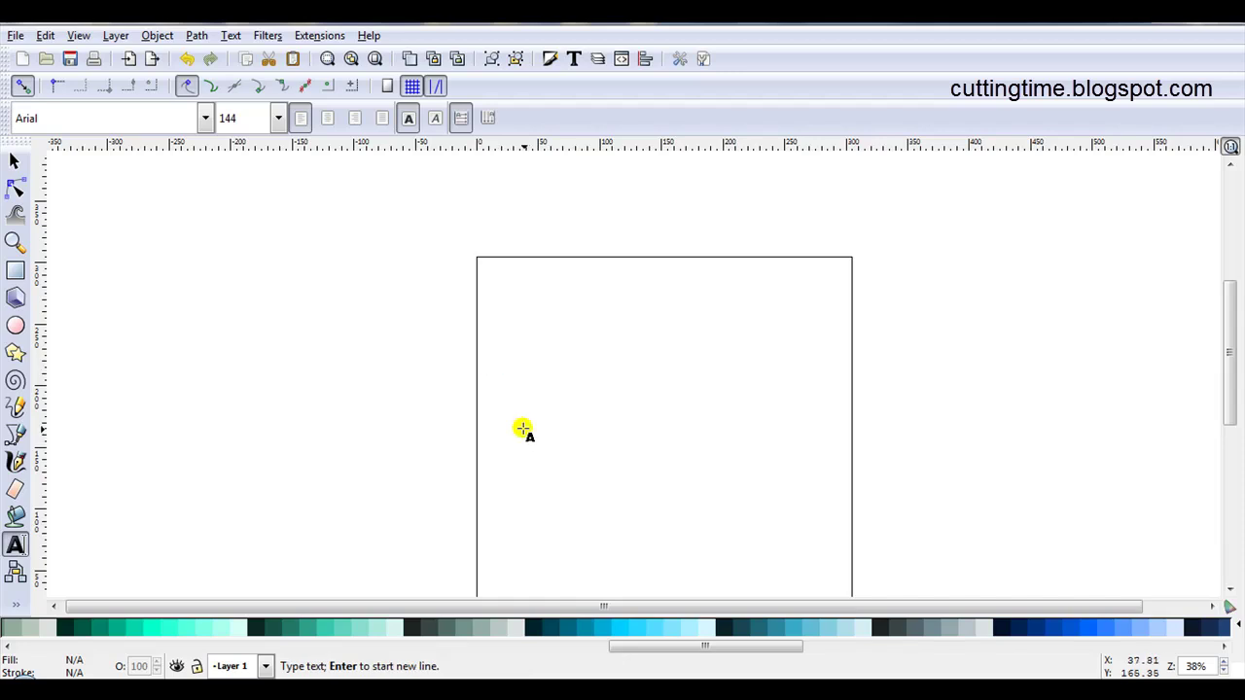
pyautogui.write('sun')
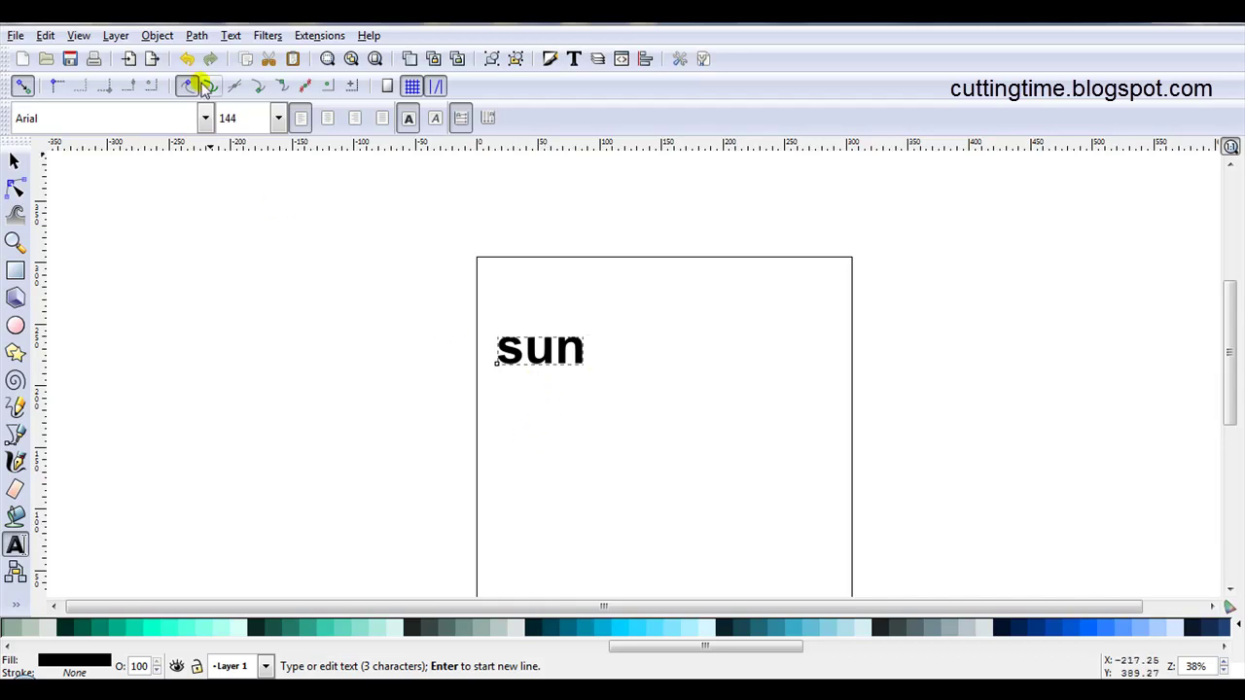
# Scale the "sun" text to about 277 by 89 mm and unite its letters into a single path
pyautogui.click(15, 159)
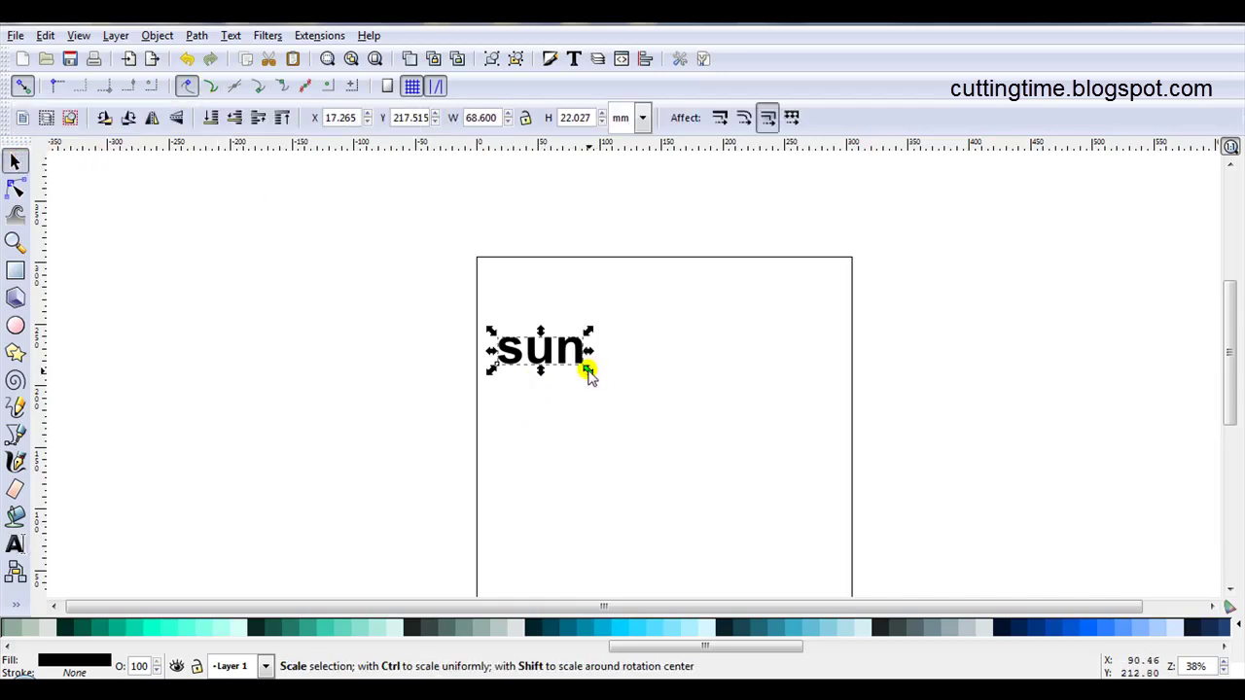
pyautogui.moveTo(587, 371); pyautogui.dragTo(842, 505)
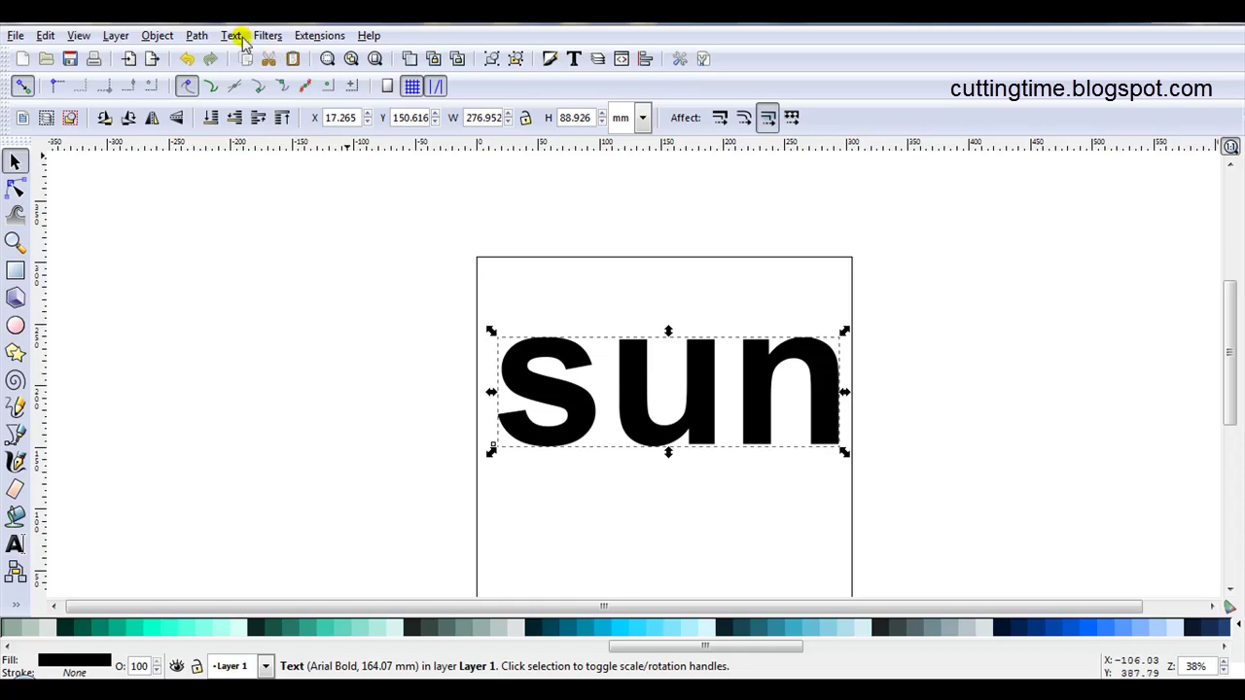
pyautogui.click(196, 35)
pyautogui.click(222, 131)
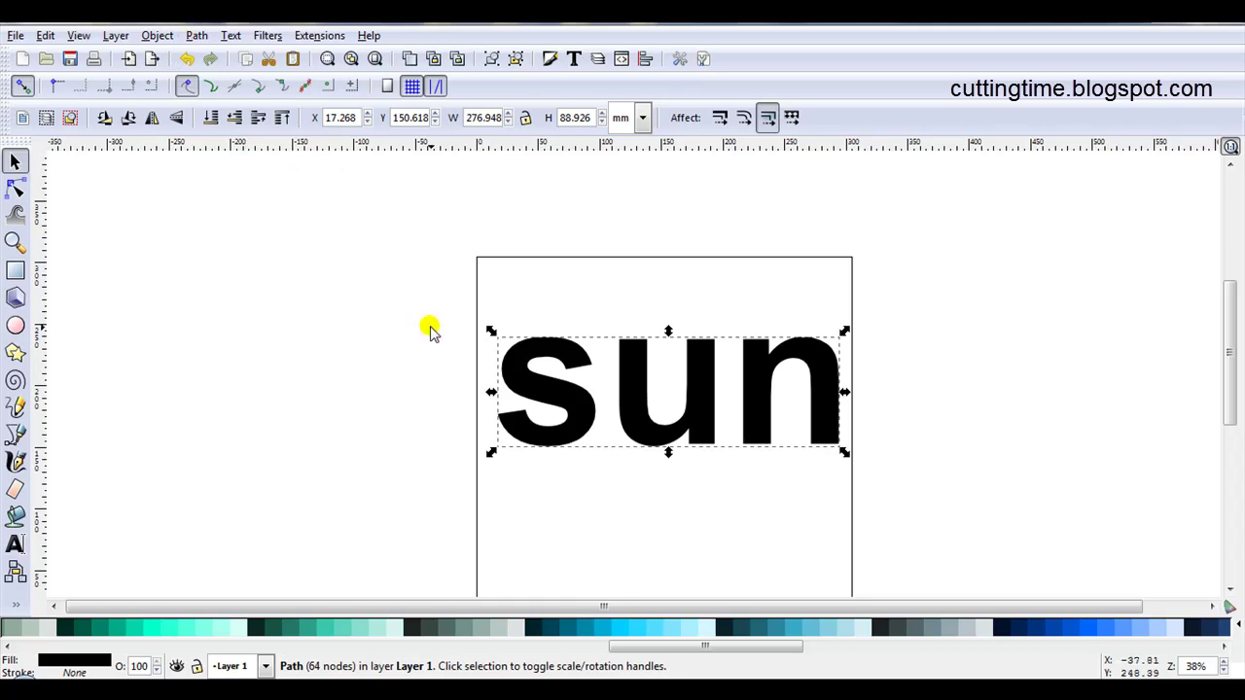
# Generate an Inset/Outset Halo from the "sun" path with a width of 50.0 and 5 steps
pyautogui.click(328, 59)
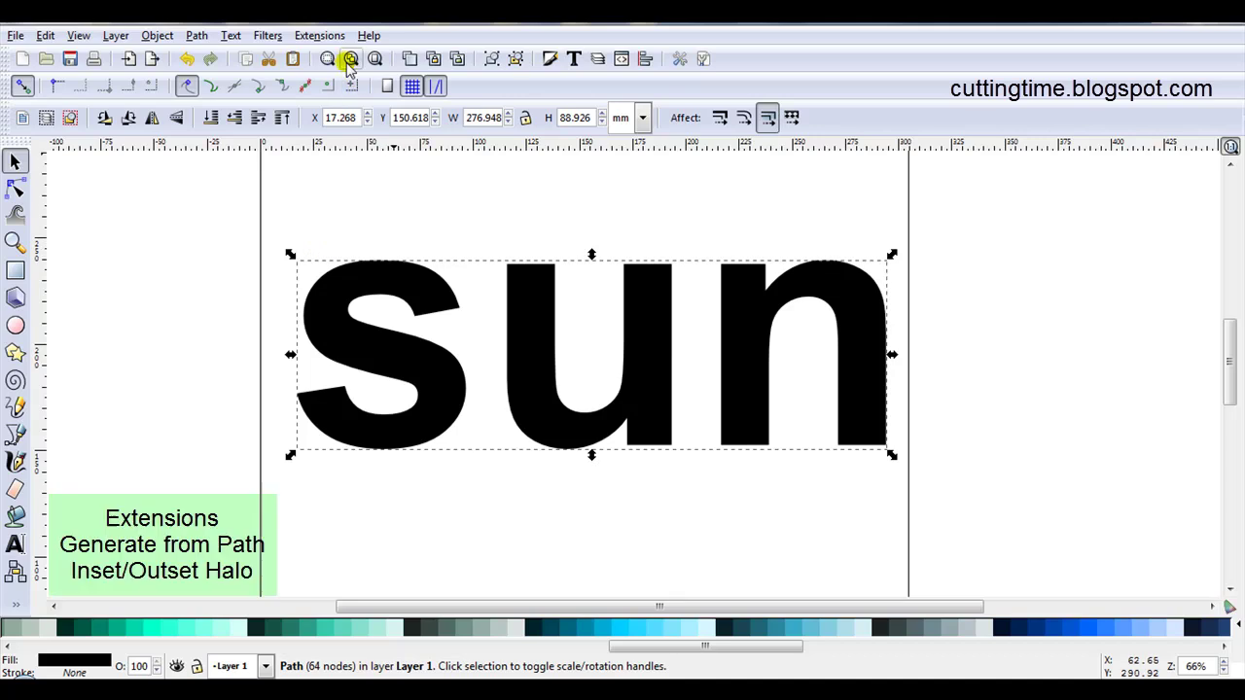
pyautogui.click(332, 36)
pyautogui.moveTo(364, 174)
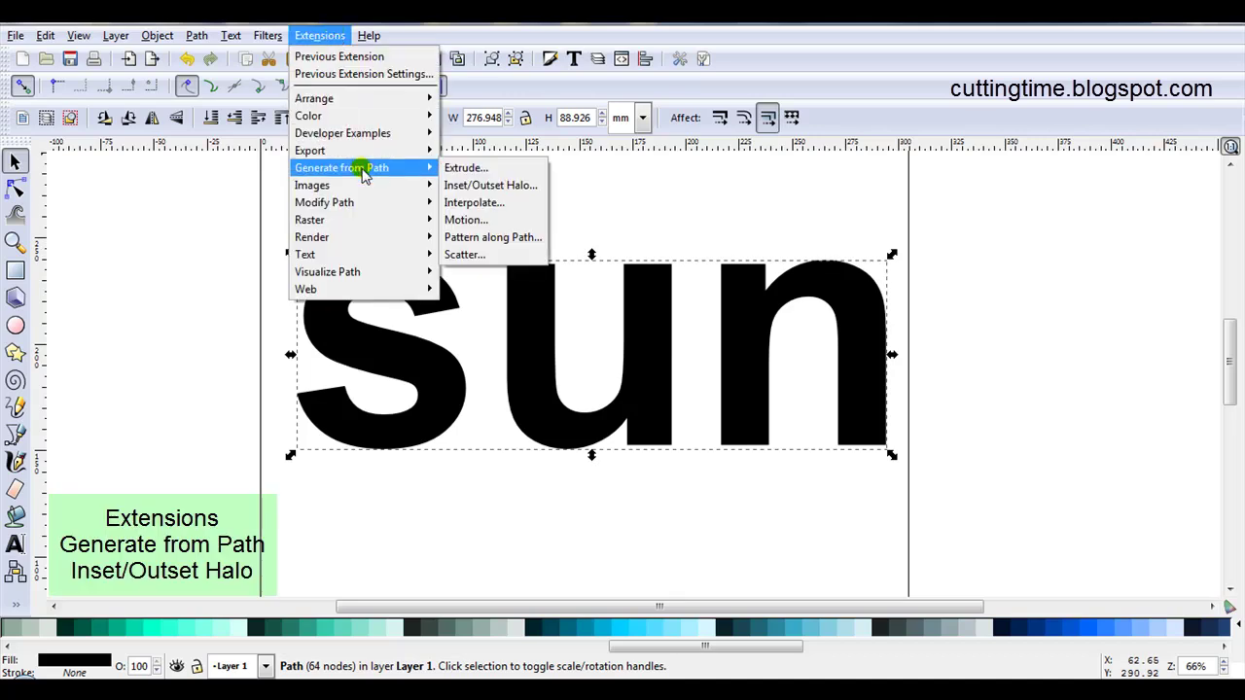
pyautogui.click(523, 185)
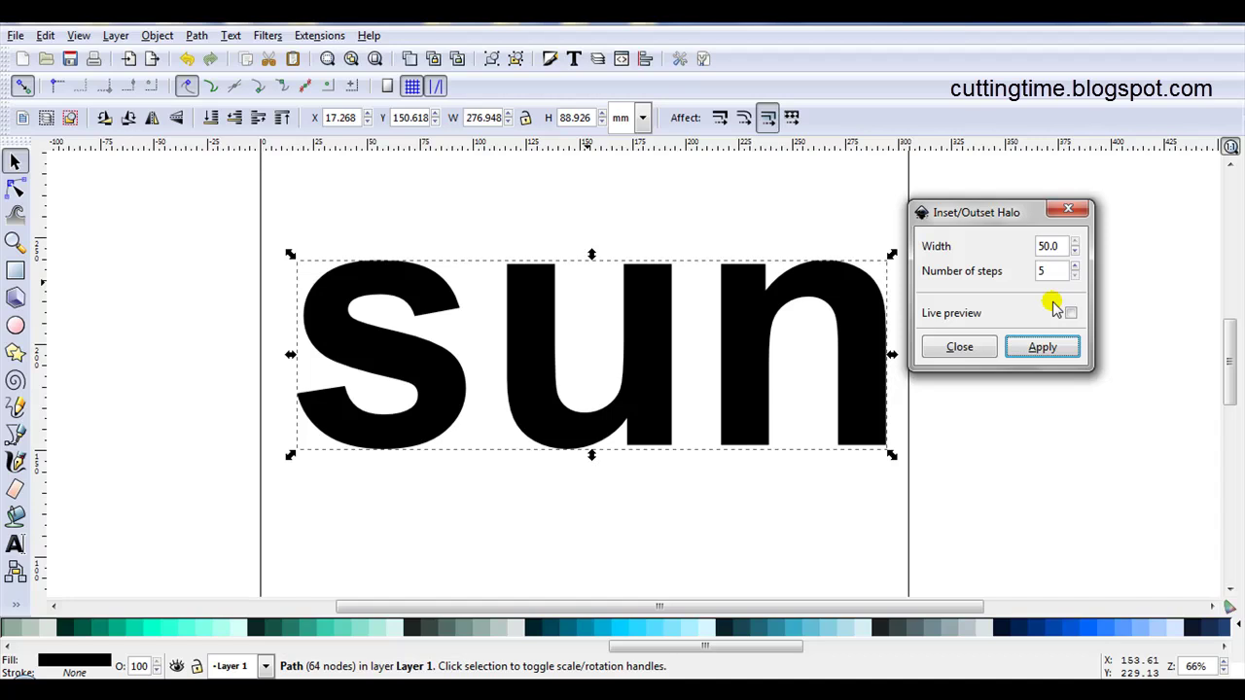
pyautogui.click(1041, 347)
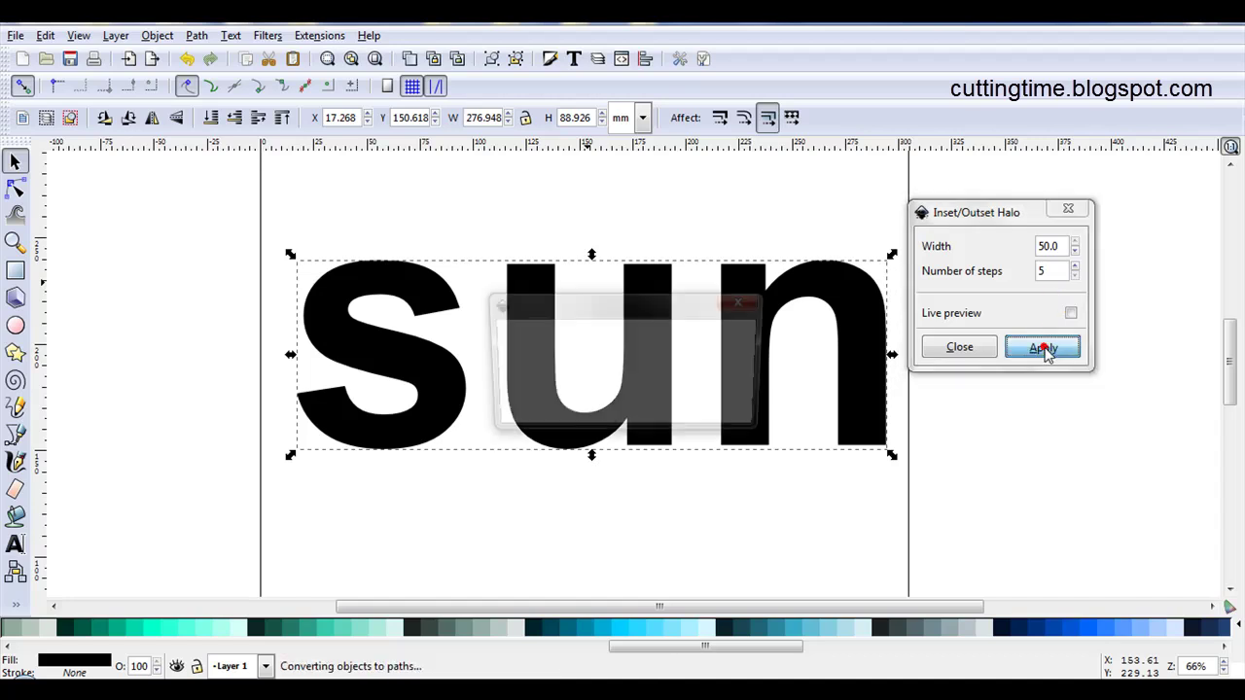
pyautogui.click(1068, 210)
pyautogui.scroll(-1, 1021, 263)
pyautogui.press('4')
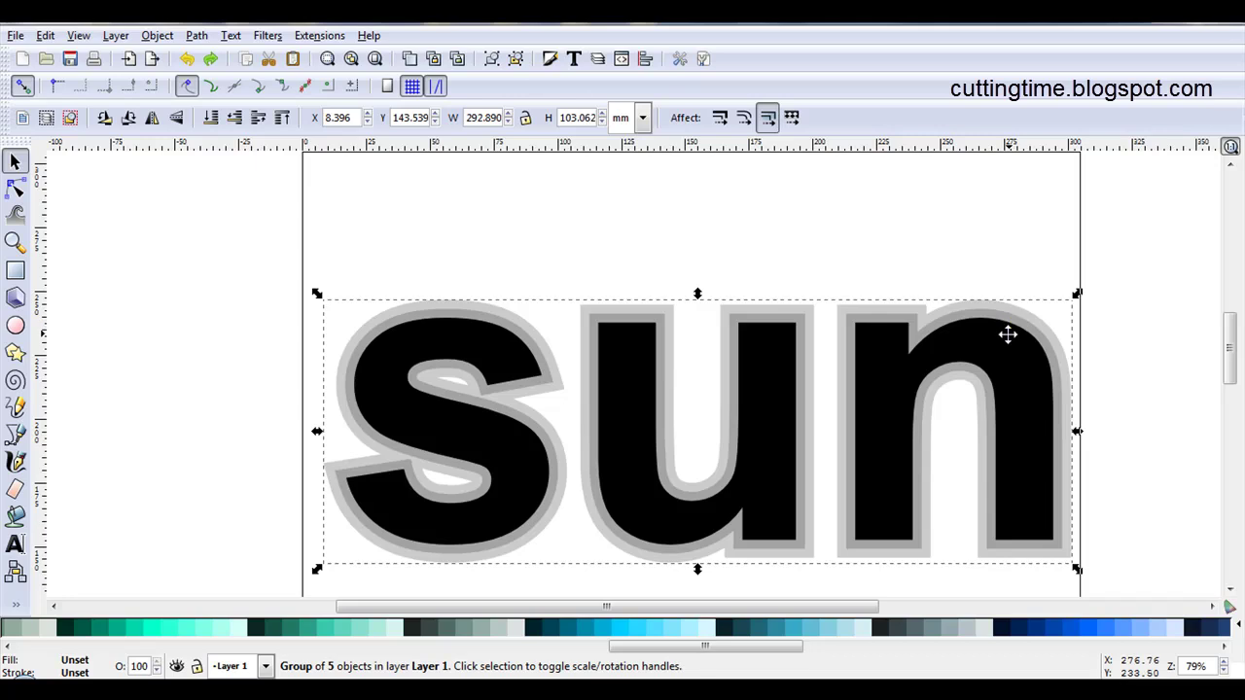
# Move the halo group up off the original black "sun" path and delete that original path
pyautogui.moveTo(954, 347); pyautogui.dragTo(947, 299)
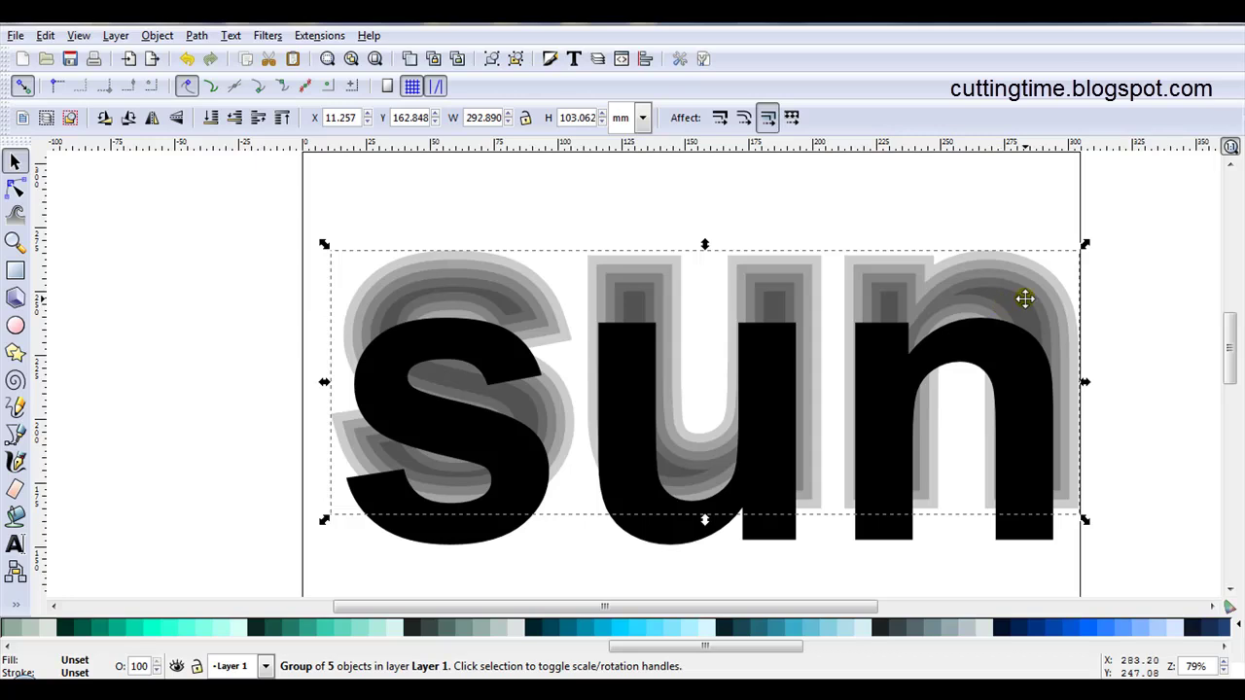
pyautogui.moveTo(948, 308); pyautogui.dragTo(942, 147)
pyautogui.click(928, 418)
pyautogui.keyDown('ctrl'); pyautogui.click(925, 420); pyautogui.keyUp('ctrl')
pyautogui.press('Delete')
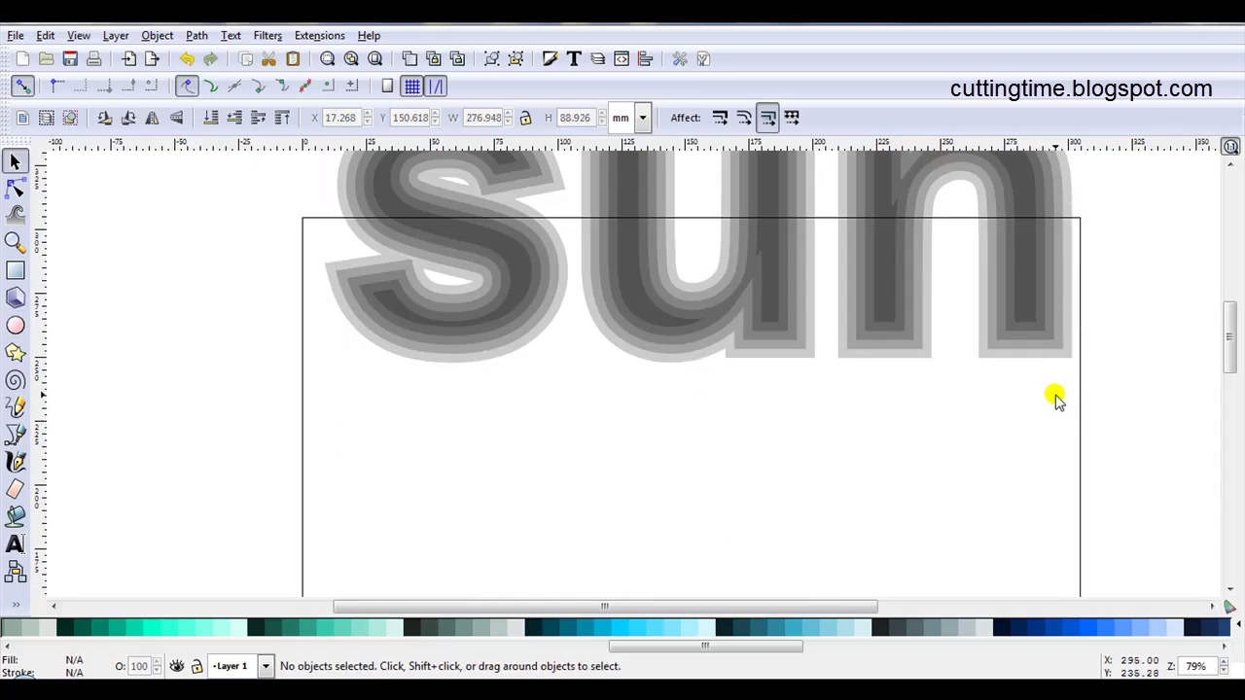
# Place the halo group within the upper edge of the page and ungroup it into separate paths
pyautogui.moveTo(1231, 347); pyautogui.dragTo(1232, 328)
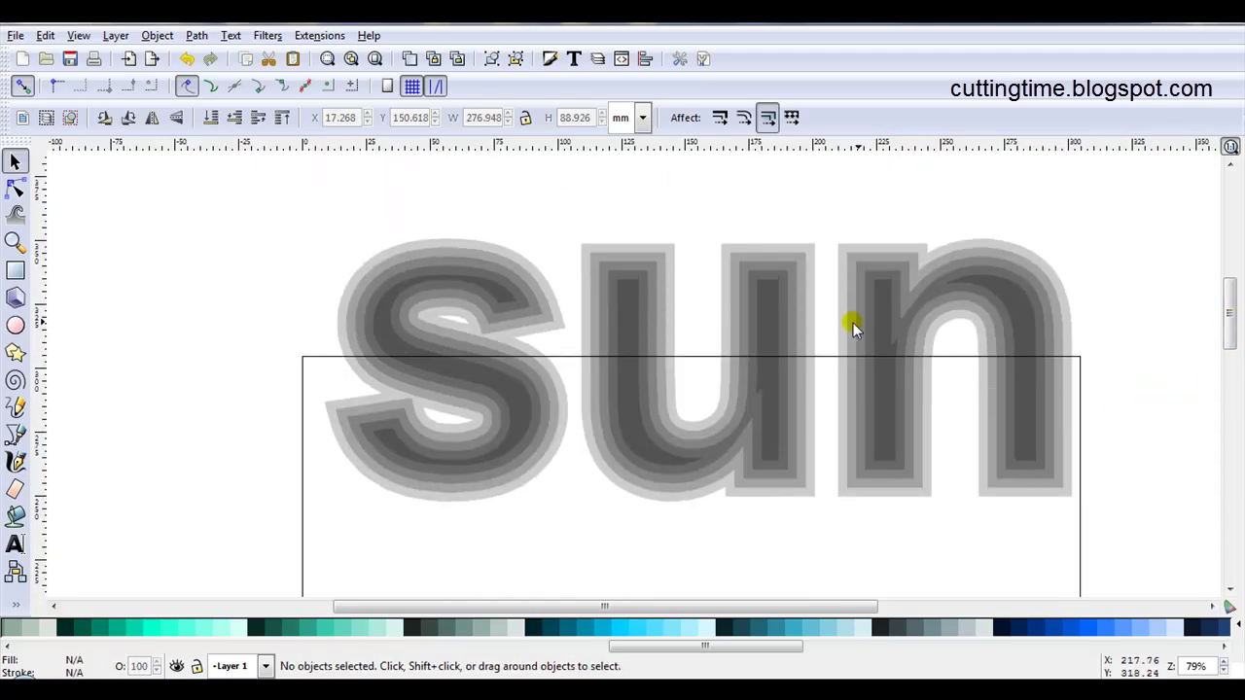
pyautogui.moveTo(778, 291); pyautogui.dragTo(755, 419)
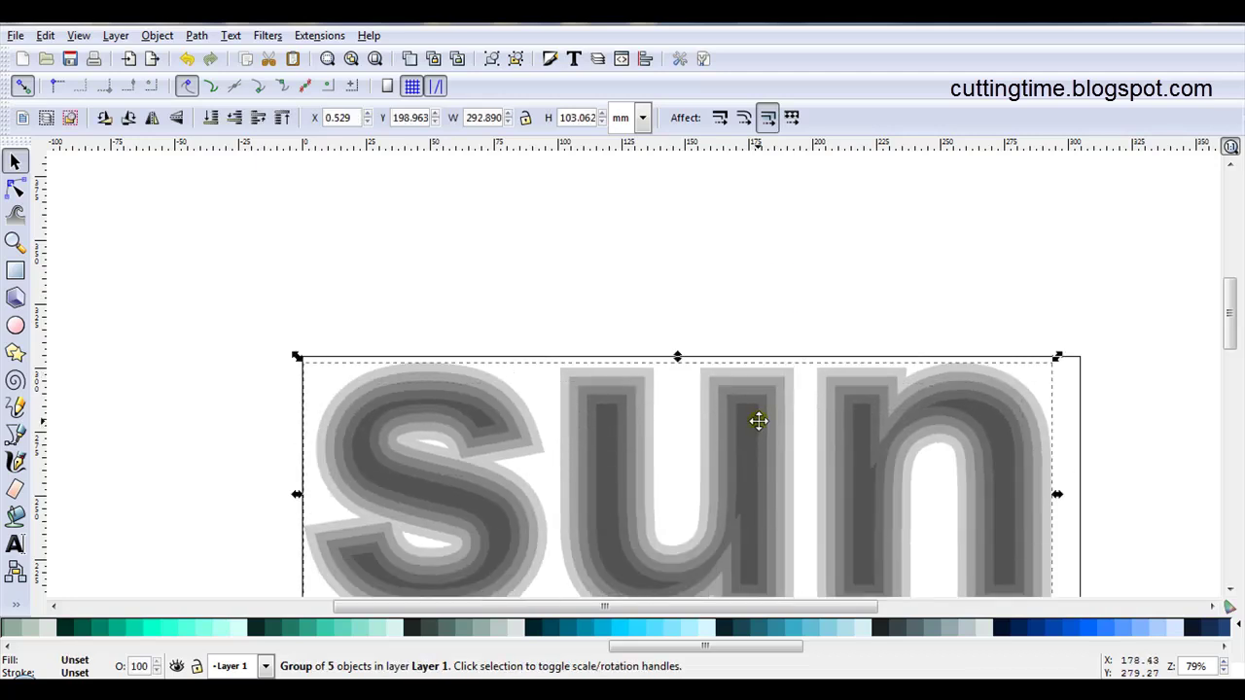
pyautogui.click(157, 35)
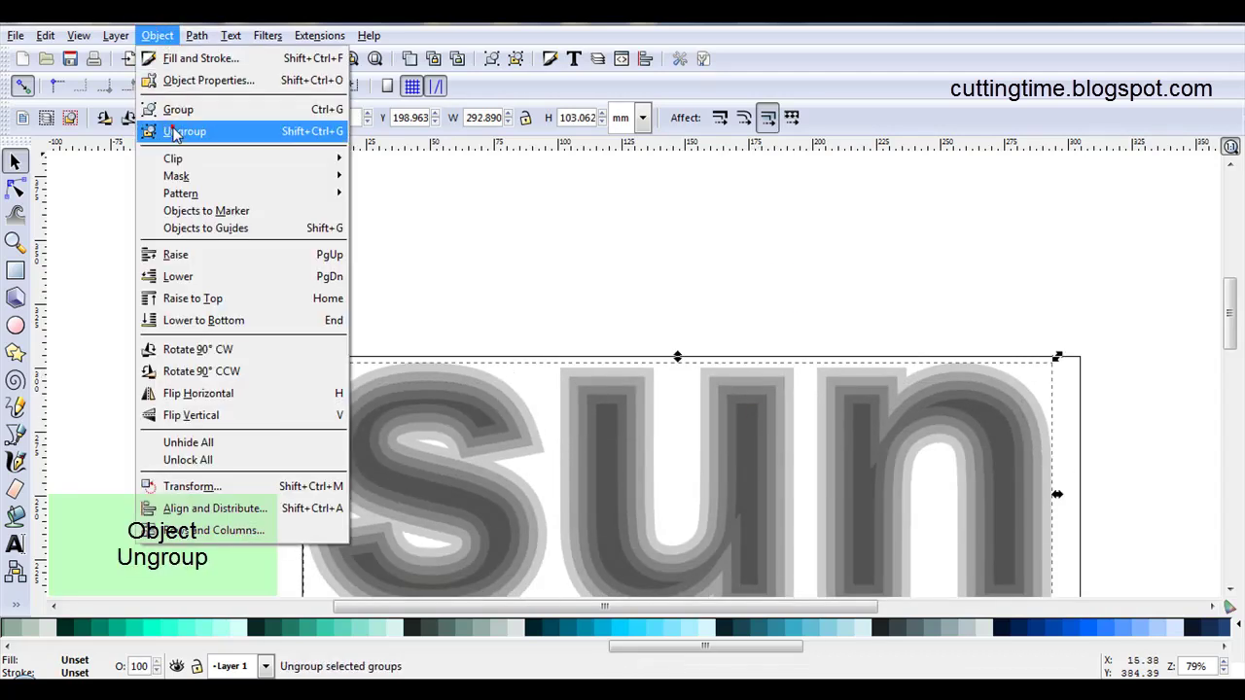
pyautogui.click(181, 127)
pyautogui.press('3')
pyautogui.scroll(2, 716, 574)
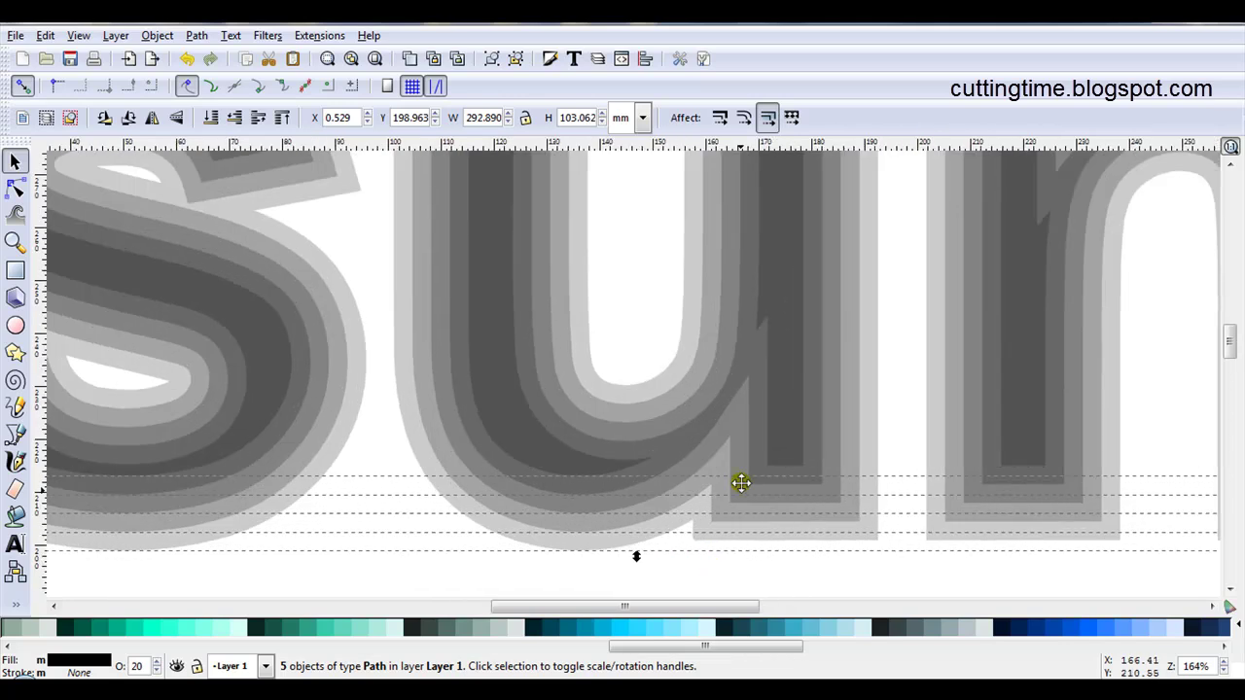
# Select all five ungrouped "sun" paths and set their opacity to 100%
pyautogui.click(524, 425)
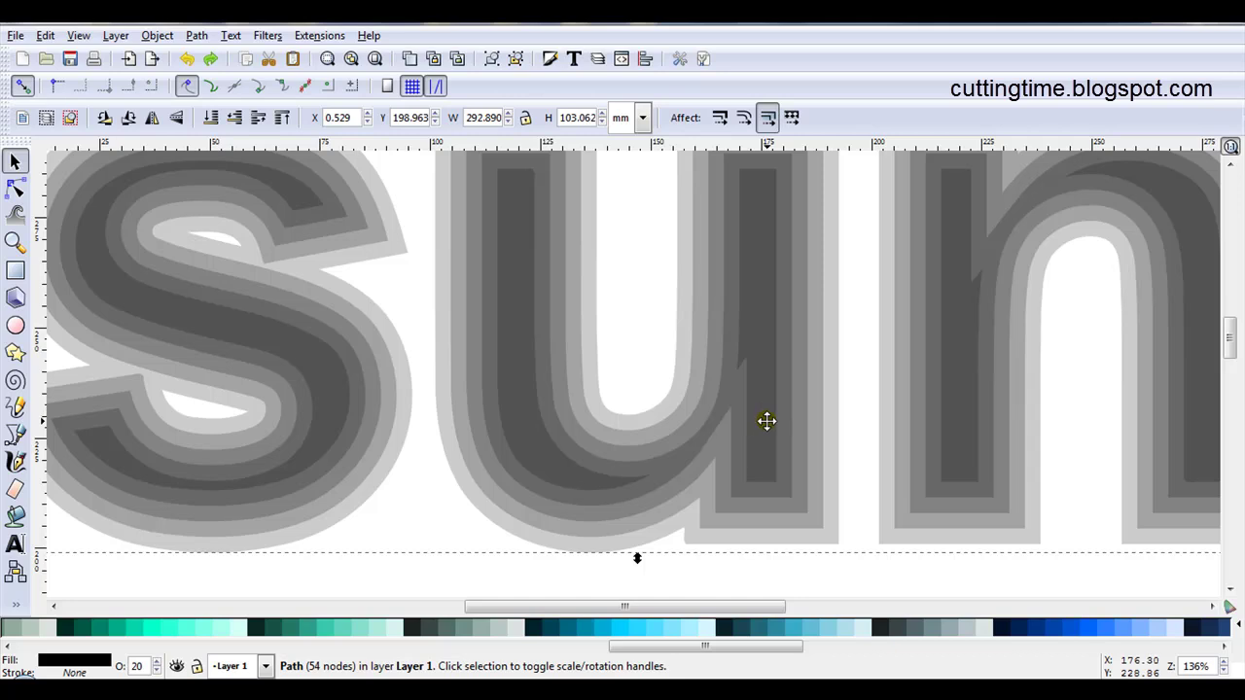
pyautogui.scroll(-1, 766, 419)
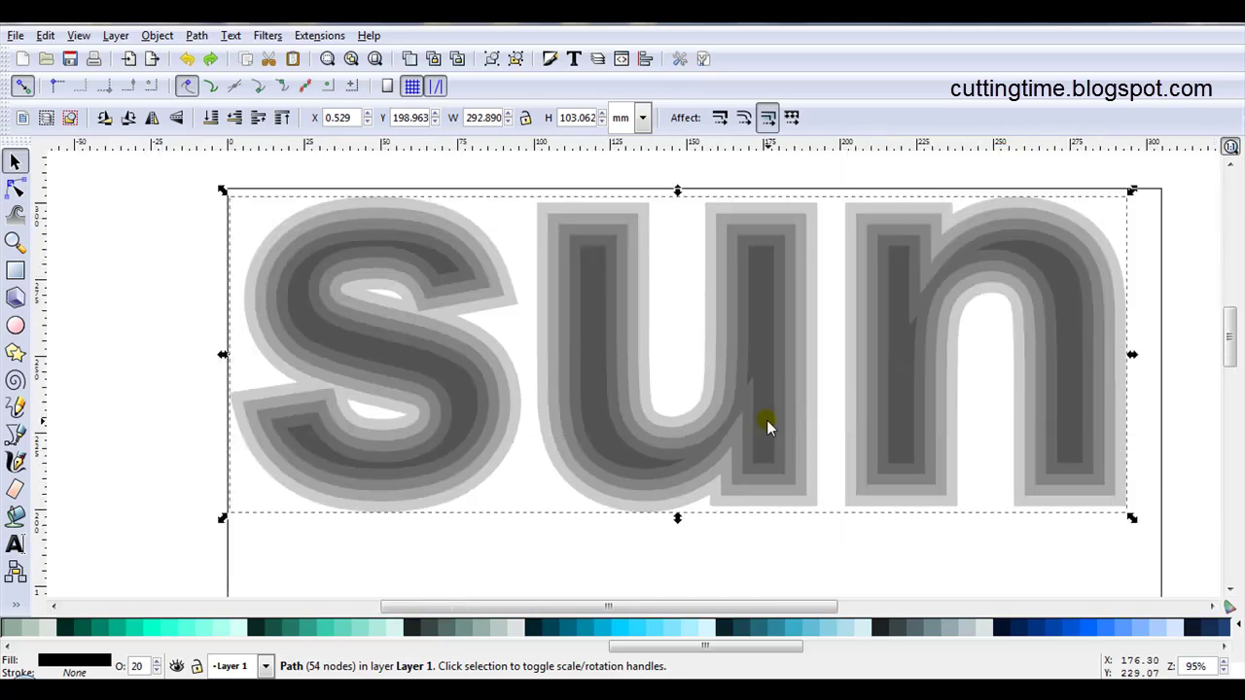
pyautogui.scroll(-1, 766, 420)
pyautogui.moveTo(1123, 636); pyautogui.dragTo(1089, 534)
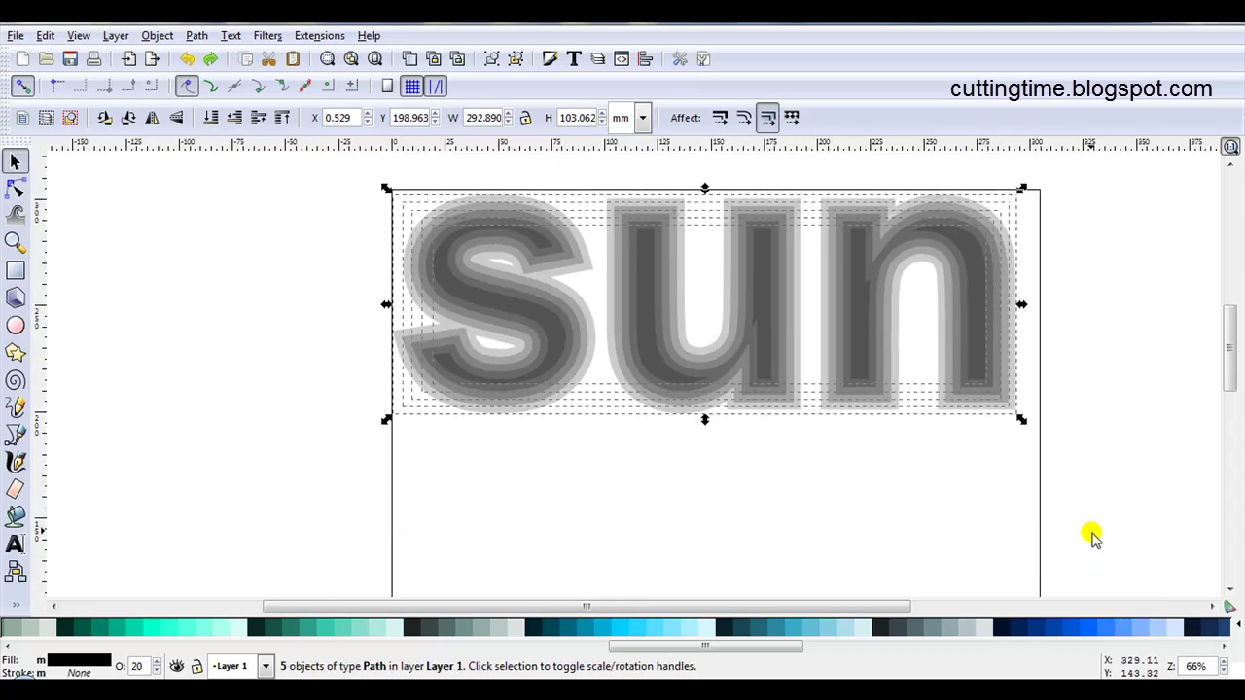
pyautogui.rightClick(138, 669)
pyautogui.click(155, 654)
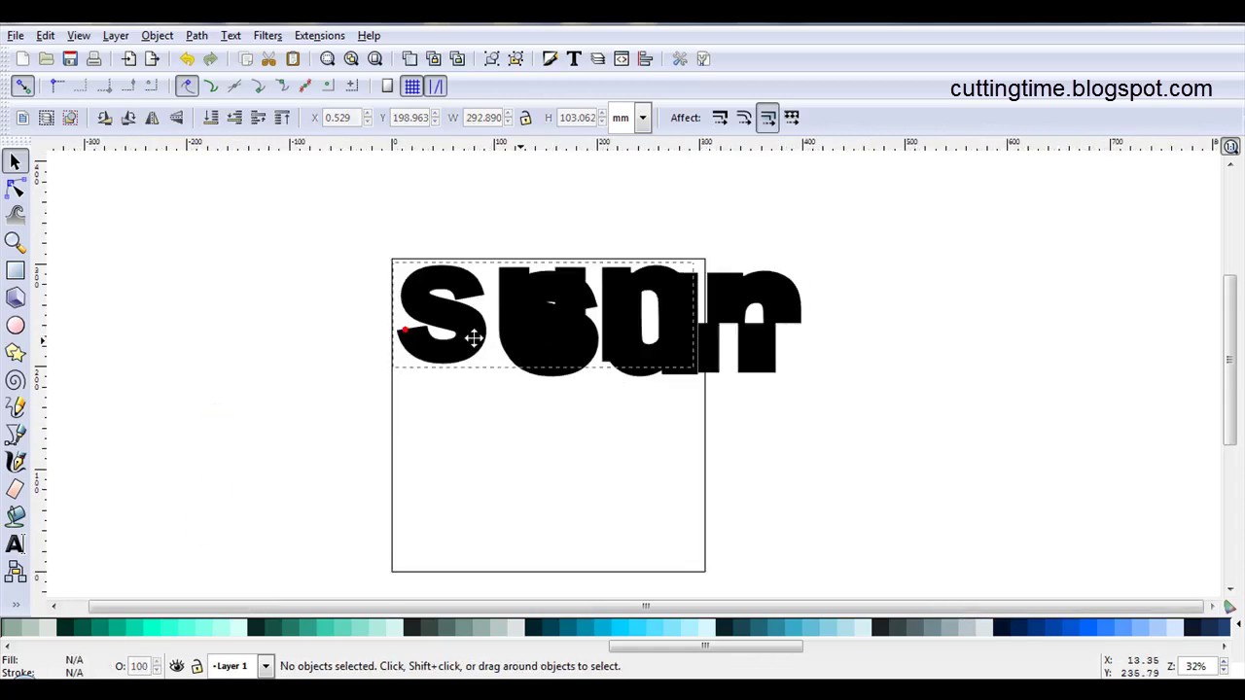
# Spread the stacked paths apart, moving the three largest beside the page and the fourth to the lower part of the page
pyautogui.moveTo(473, 333); pyautogui.dragTo(742, 269)
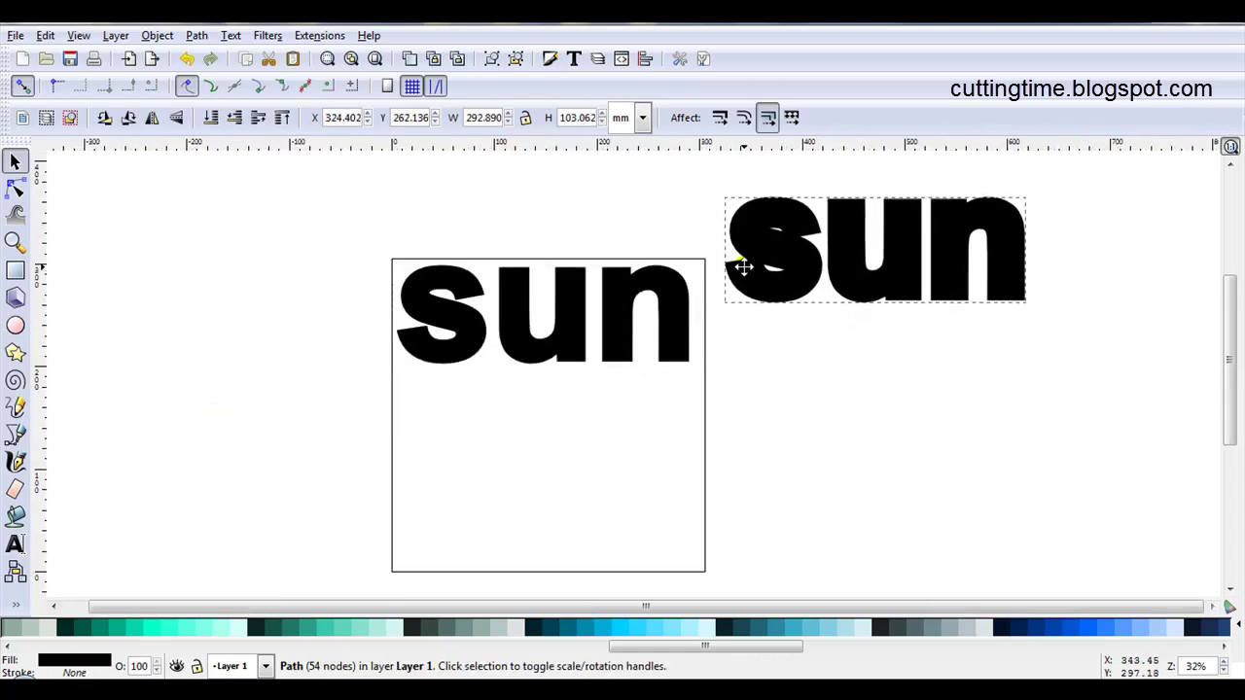
pyautogui.moveTo(665, 341); pyautogui.dragTo(1023, 400)
pyautogui.moveTo(672, 333); pyautogui.dragTo(1026, 503)
pyautogui.moveTo(671, 324); pyautogui.dragTo(689, 482)
# Delete the thinnest "sun" path with the broken letter shapes in the upper part of the page
pyautogui.scroll(4, 516, 336)
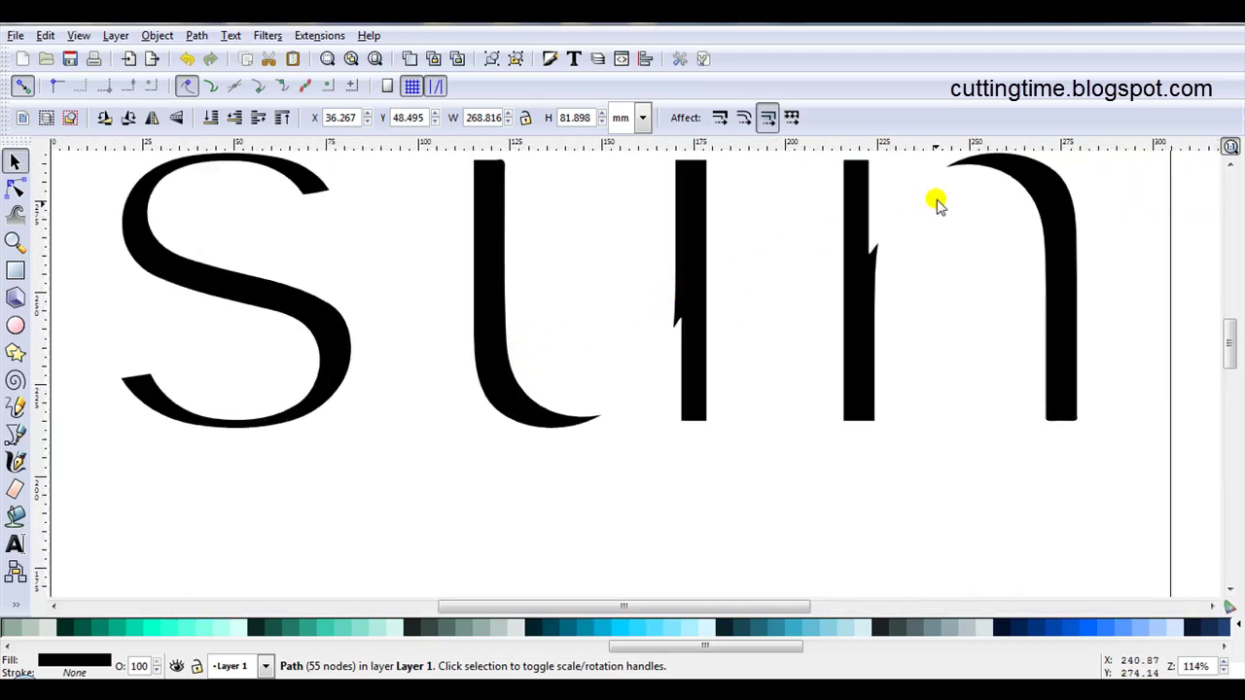
pyautogui.scroll(-3, 722, 300)
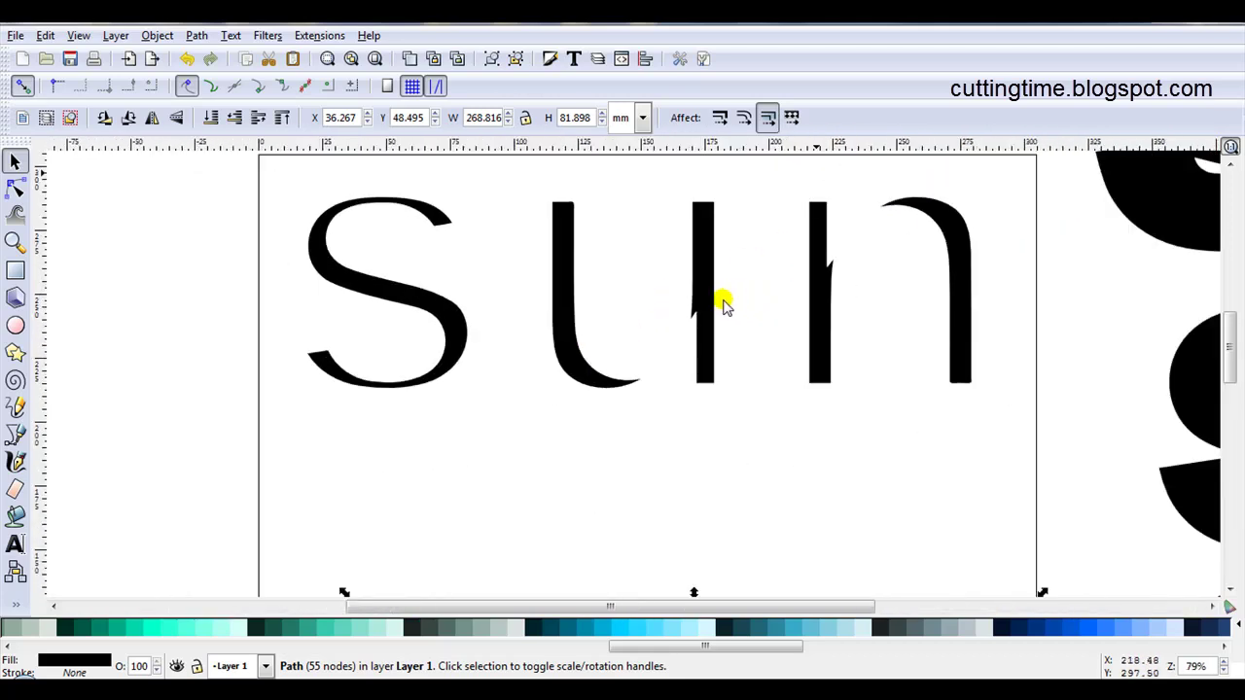
pyautogui.press('Delete')
pyautogui.scroll(-4, 470, 479)
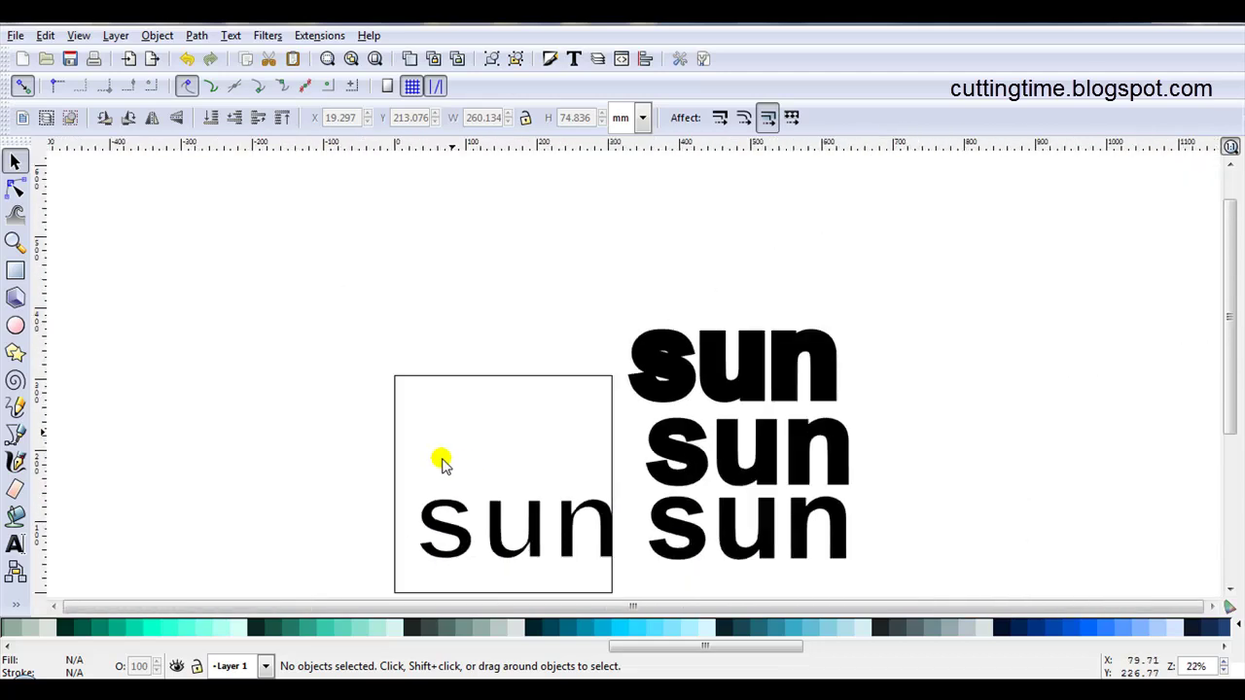
# Move the largest "sun" path above the page and fill it with very dark green
pyautogui.moveTo(659, 351); pyautogui.dragTo(445, 278)
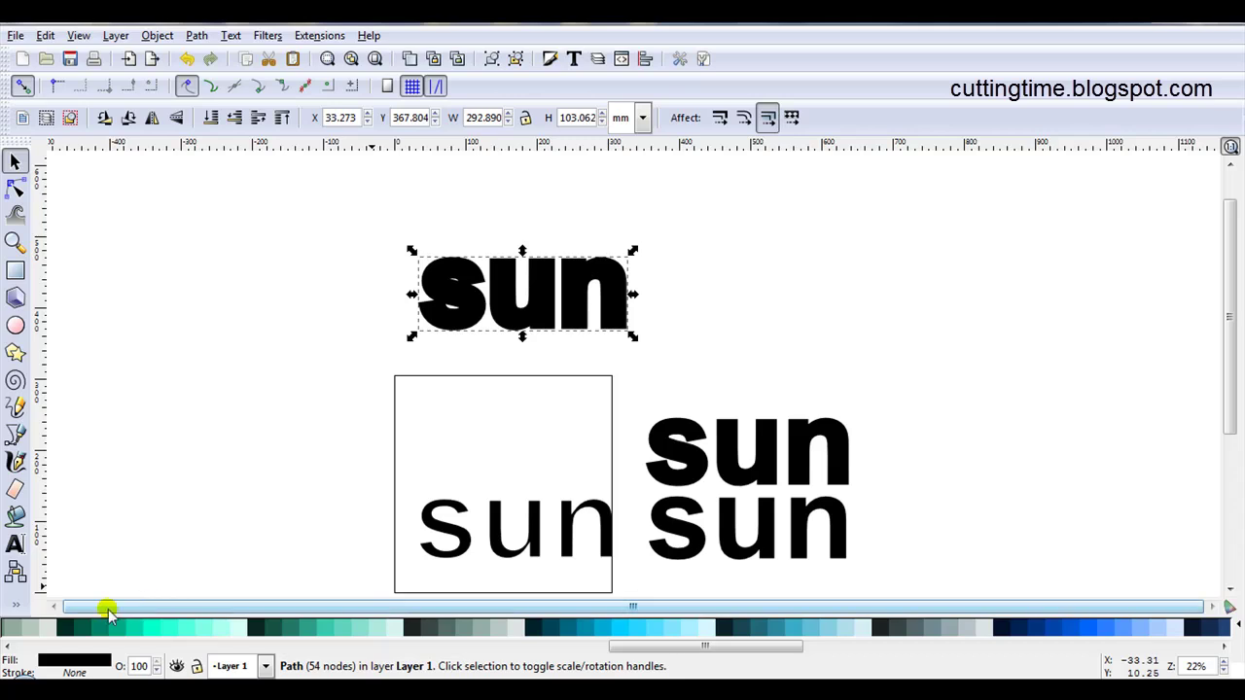
pyautogui.click(65, 630)
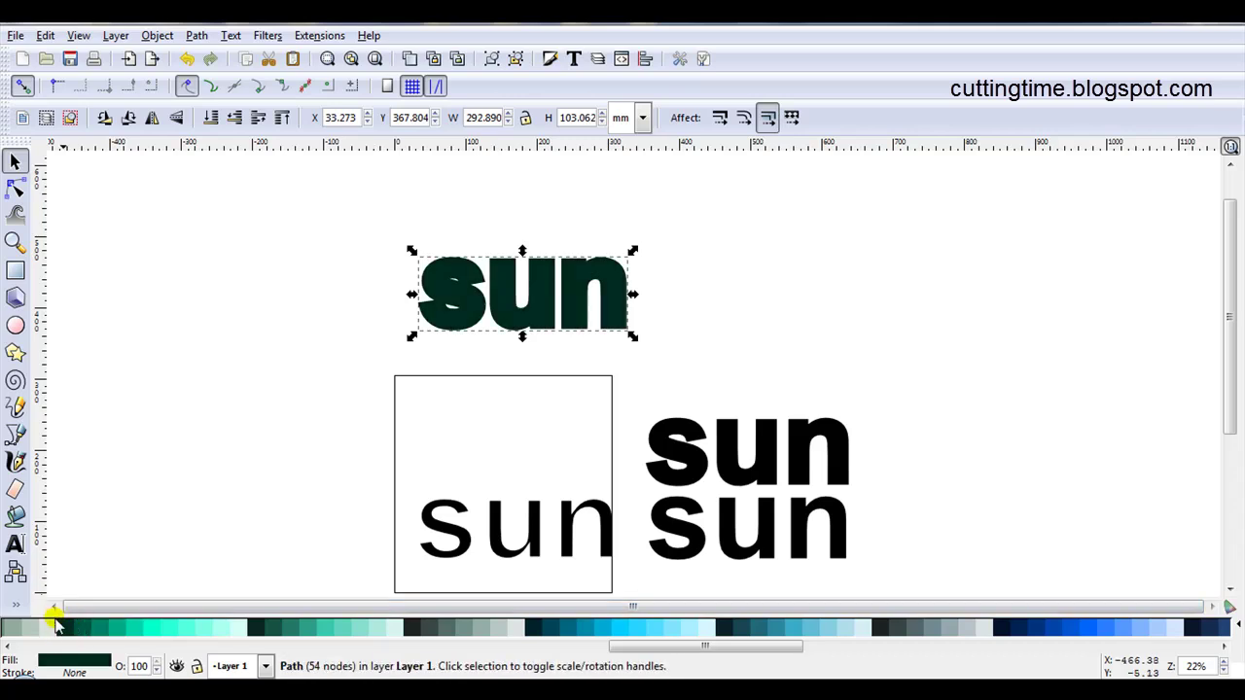
pyautogui.moveTo(498, 290); pyautogui.dragTo(416, 302)
# Raise the second-largest "sun" path to the top, fill it with medium green and stack it on the dark green one
pyautogui.moveTo(727, 437); pyautogui.dragTo(426, 387)
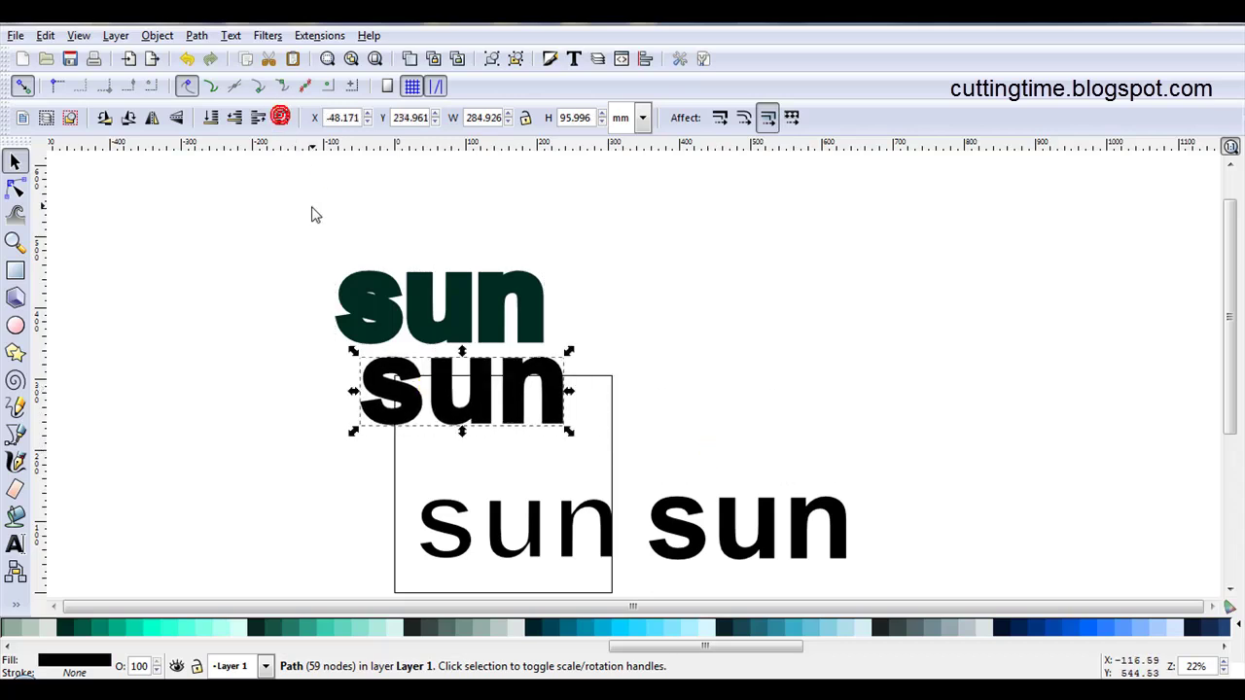
pyautogui.click(117, 630)
pyautogui.moveTo(361, 412); pyautogui.dragTo(356, 328)
# Fill the third-largest "sun" path with bright turquoise, raise it to the top and place it on the stack
pyautogui.moveTo(690, 526); pyautogui.dragTo(397, 397)
pyautogui.click(136, 627)
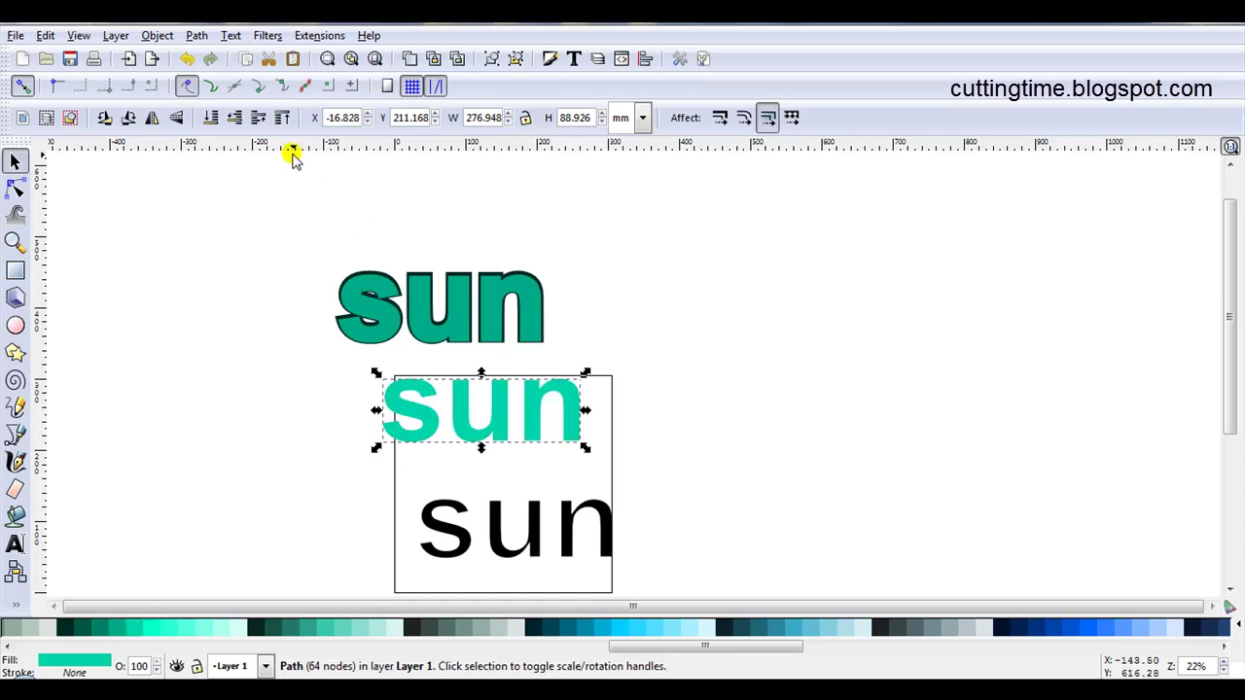
pyautogui.click(282, 118)
pyautogui.moveTo(438, 410); pyautogui.dragTo(393, 290)
# Fill the smallest "sun" path with pale aqua, raise it to the top and place it on the stack
pyautogui.click(459, 510)
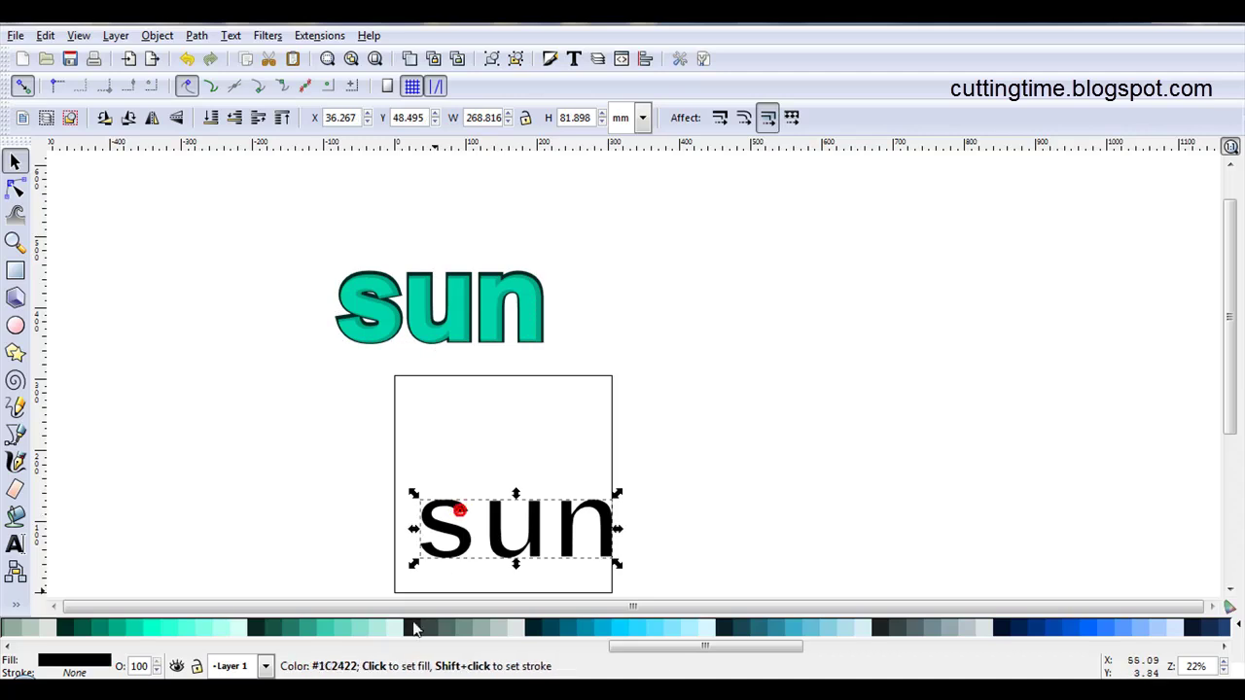
pyautogui.click(219, 631)
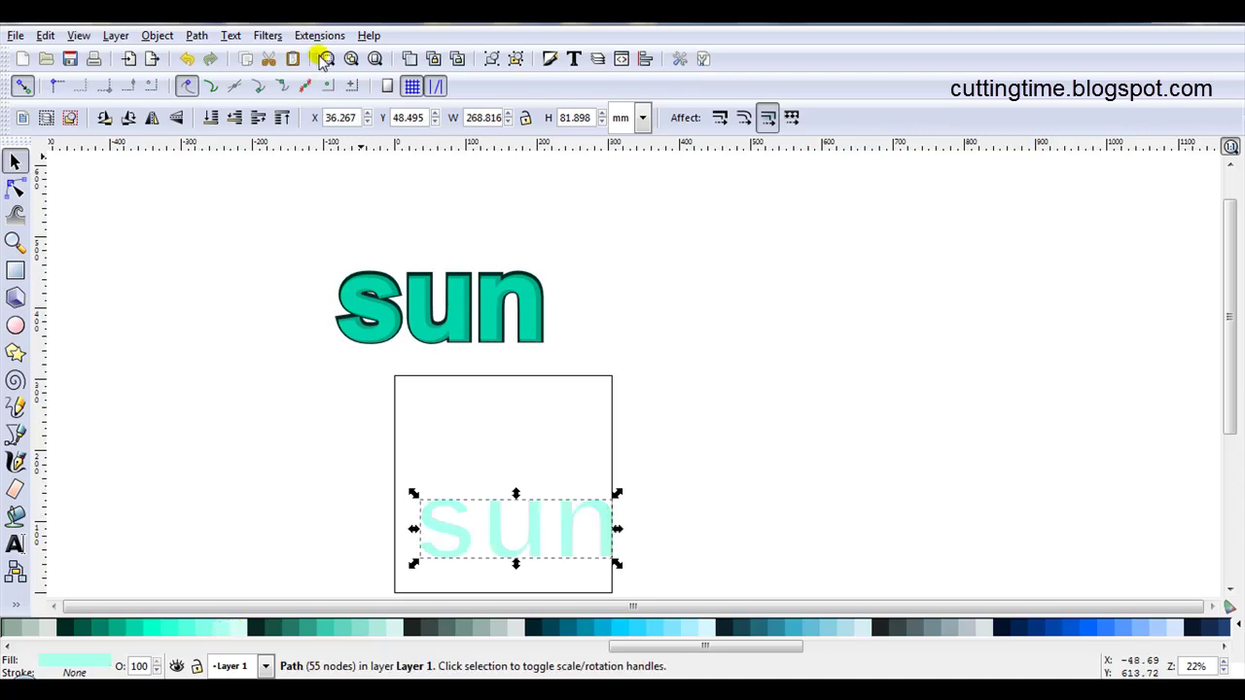
pyautogui.click(280, 118)
pyautogui.moveTo(502, 542); pyautogui.dragTo(435, 322)
# Select all four stacked "sun" paths and center them on each other horizontally and vertically, relative to the biggest object
pyautogui.moveTo(292, 239); pyautogui.dragTo(639, 434)
pyautogui.click(645, 59)
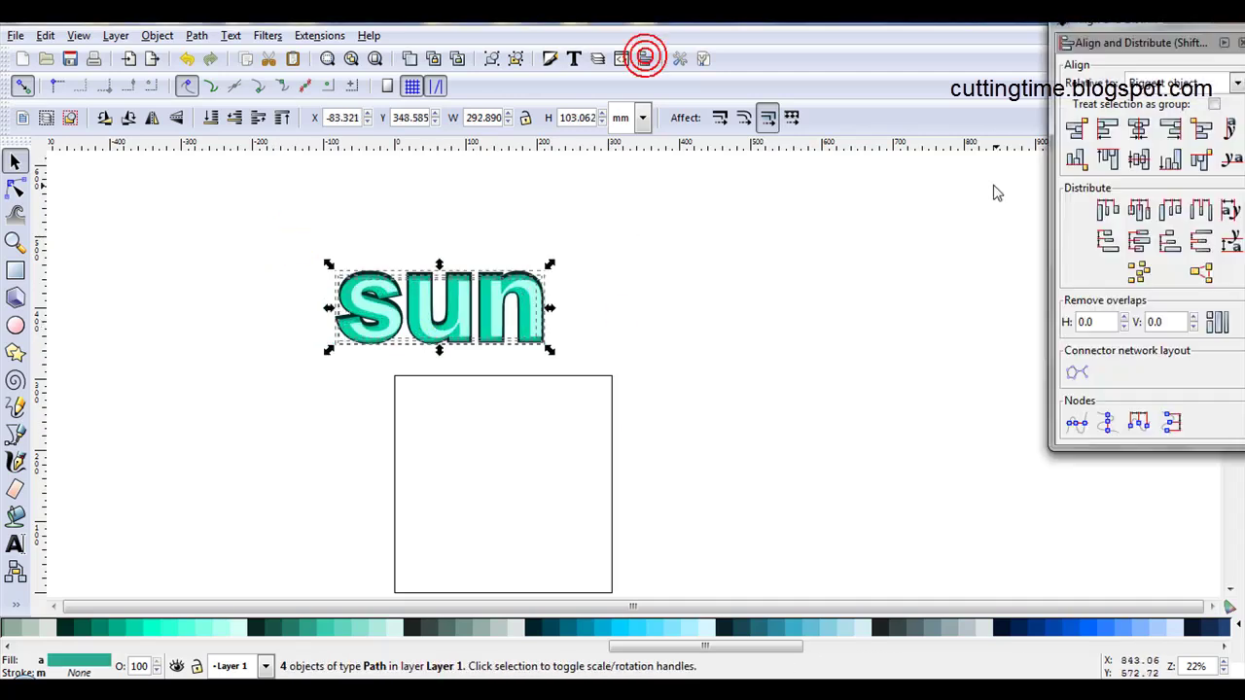
pyautogui.click(1139, 159)
pyautogui.click(1135, 132)
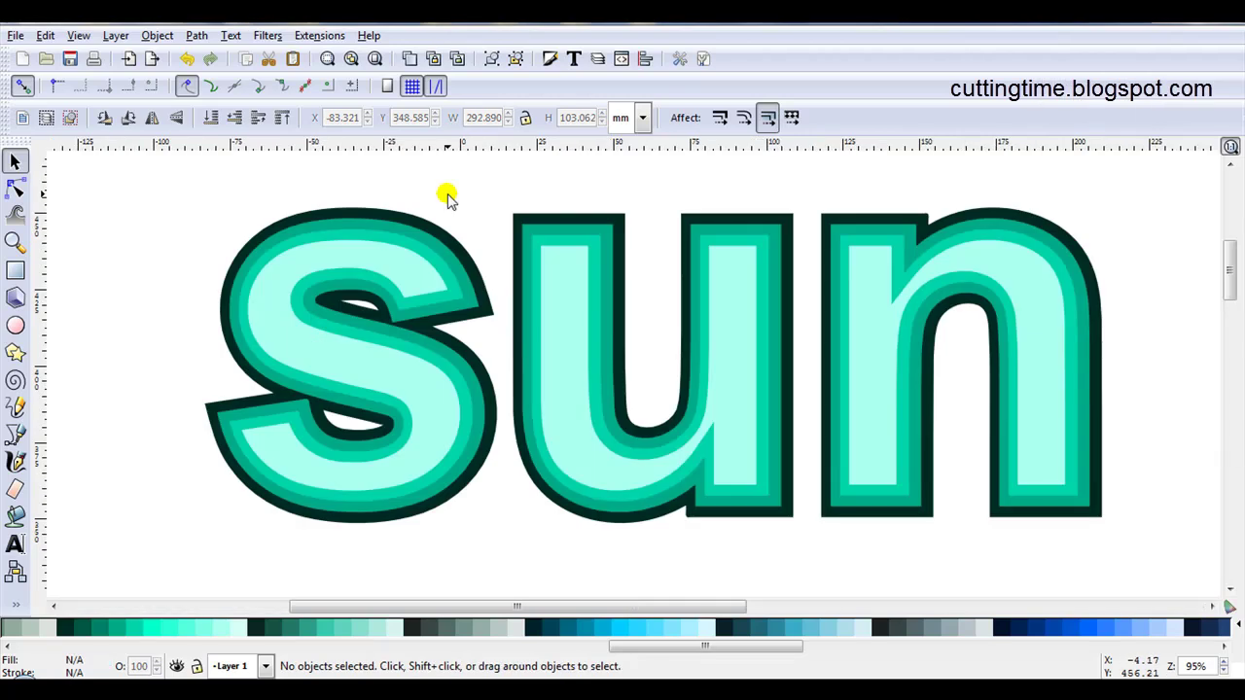